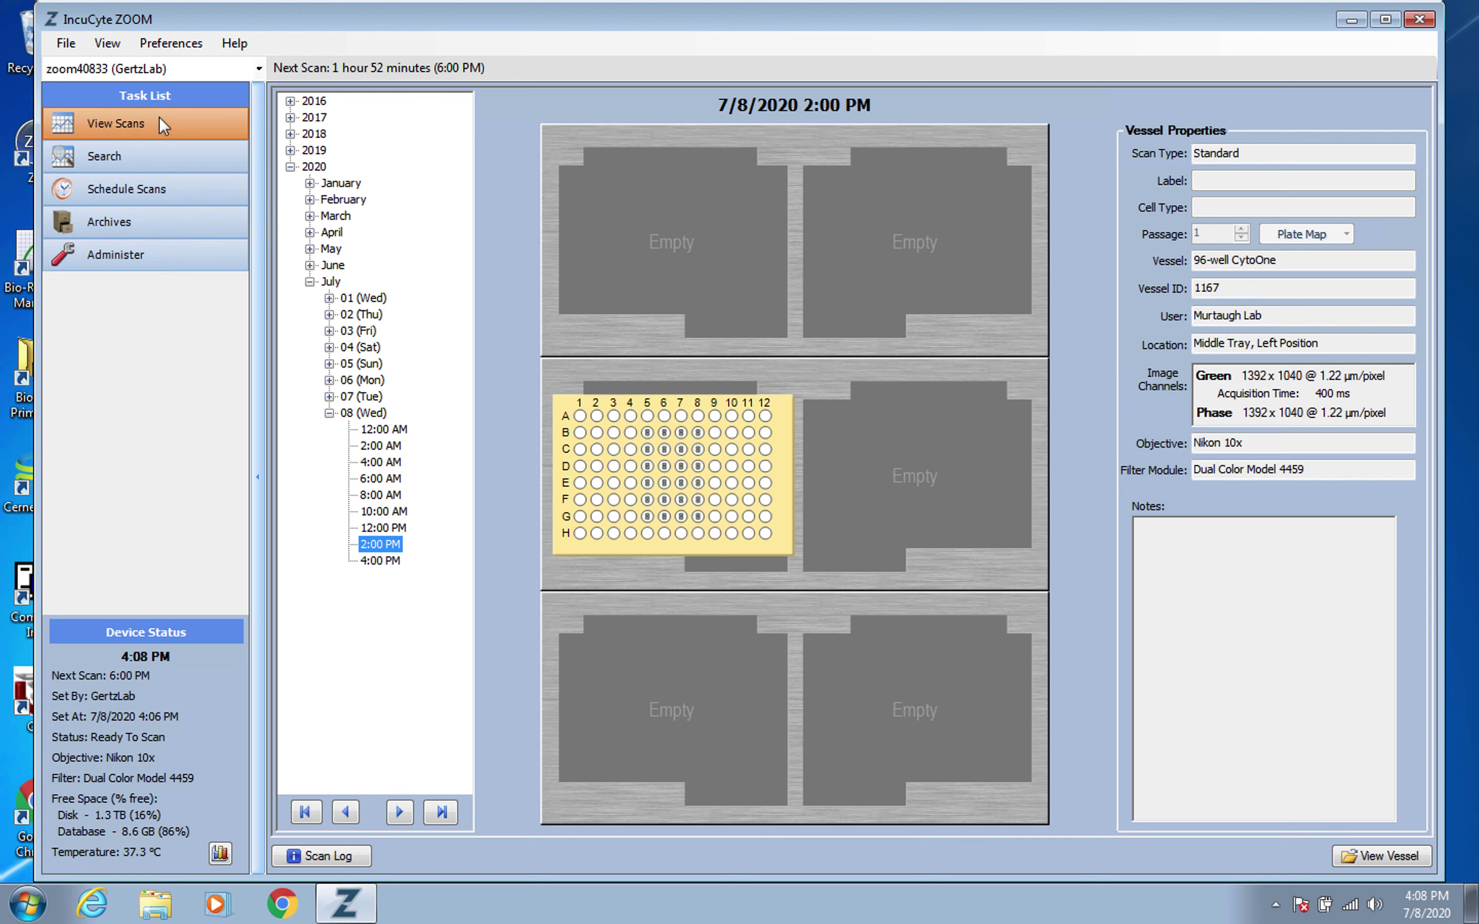
# Switch from the scan view to the Schedule Scans page.
pyautogui.click(133, 192)
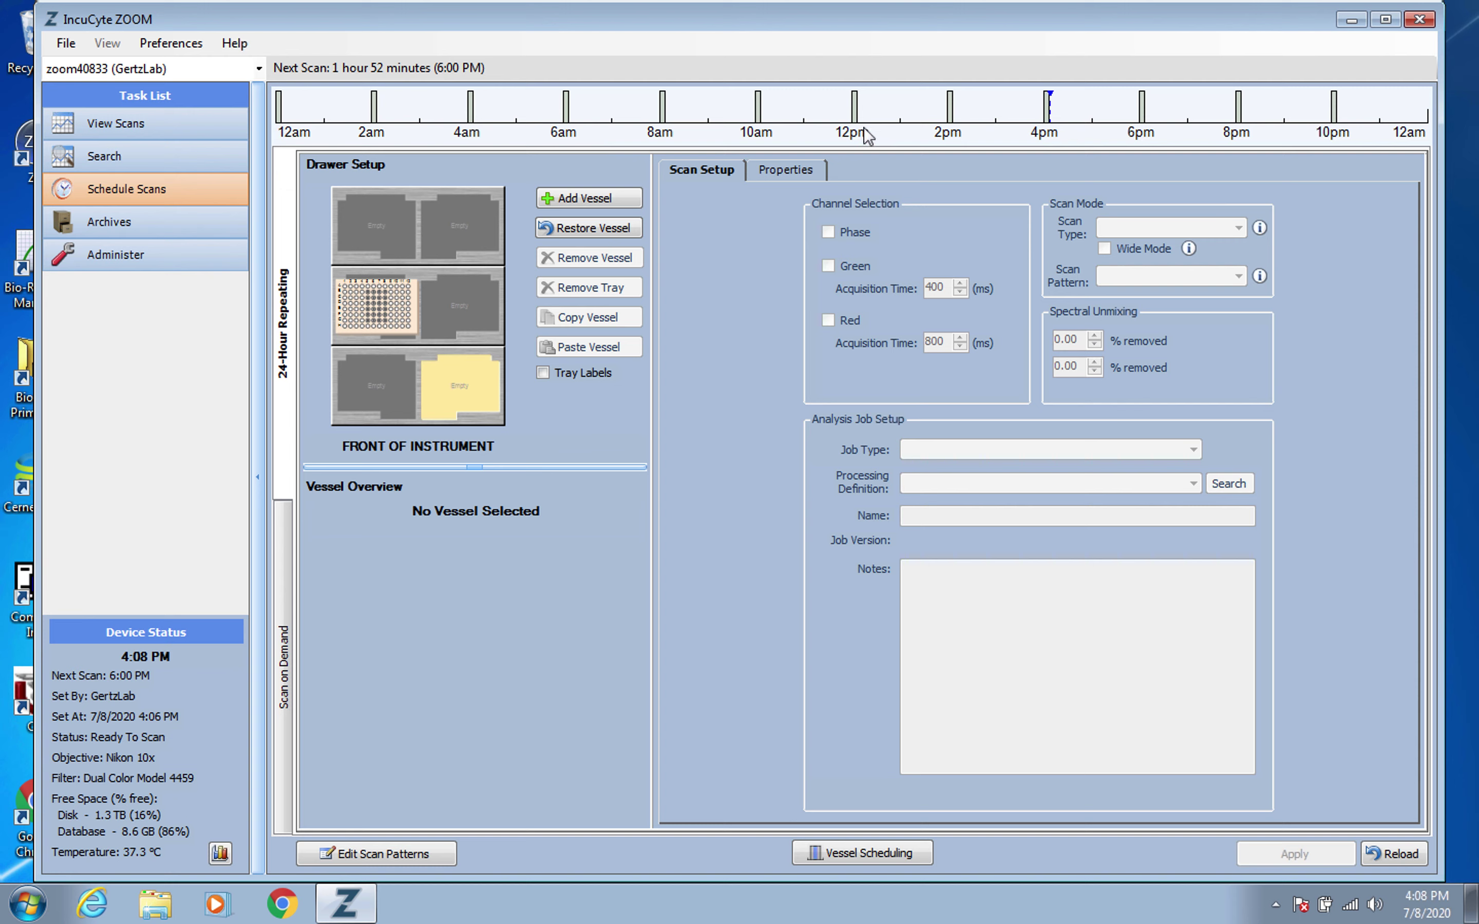
# Select the bottom-right drawer position and start adding a vessel to it.
pyautogui.moveTo(856, 127)
pyautogui.moveTo(1140, 112)
pyautogui.click(461, 235)
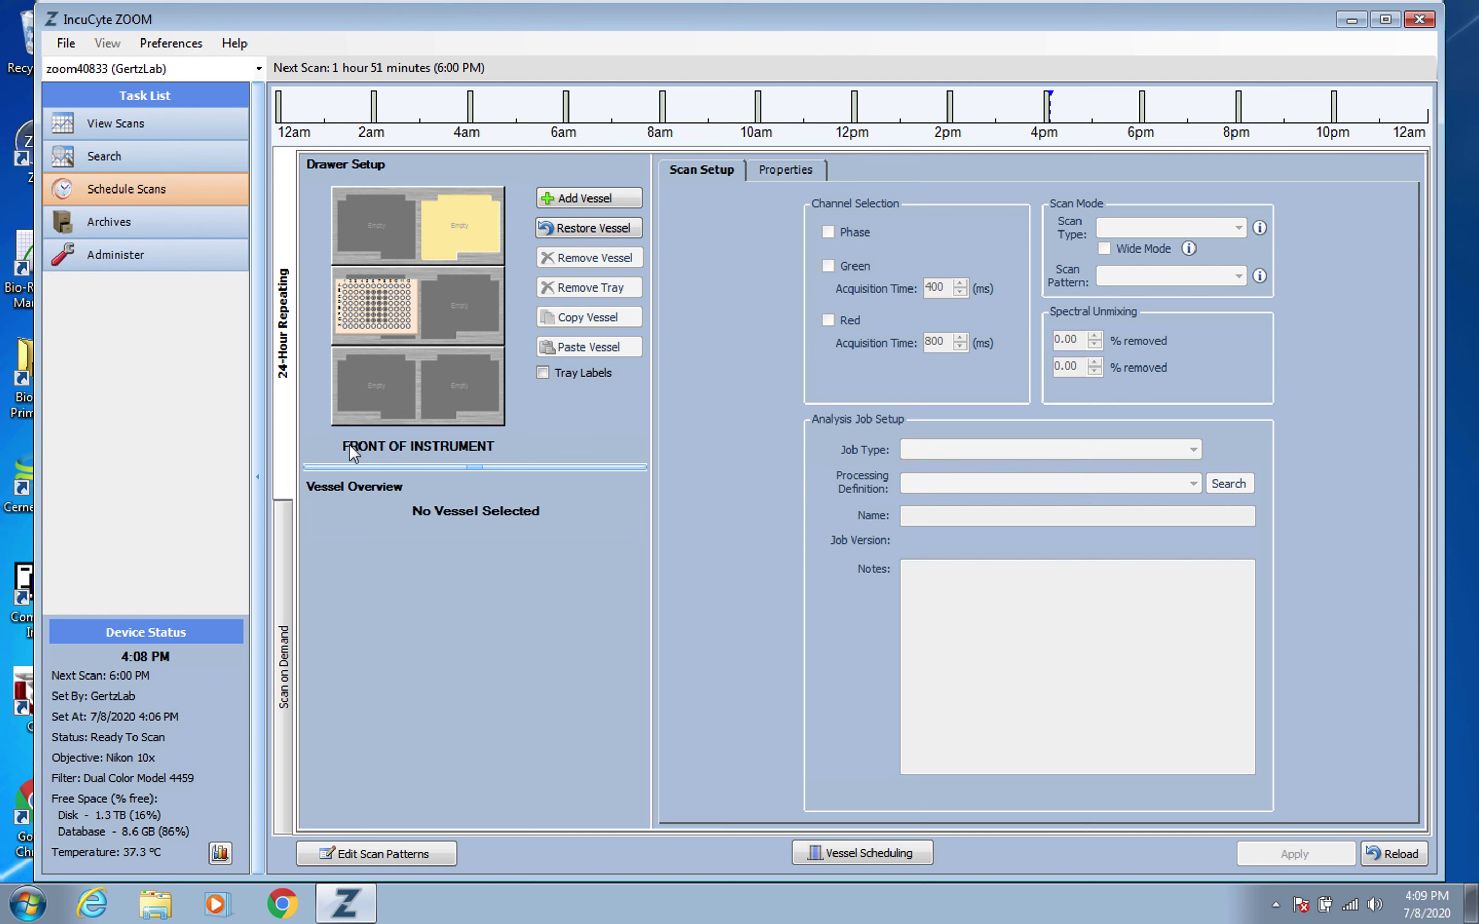
pyautogui.click(468, 389)
pyautogui.click(467, 290)
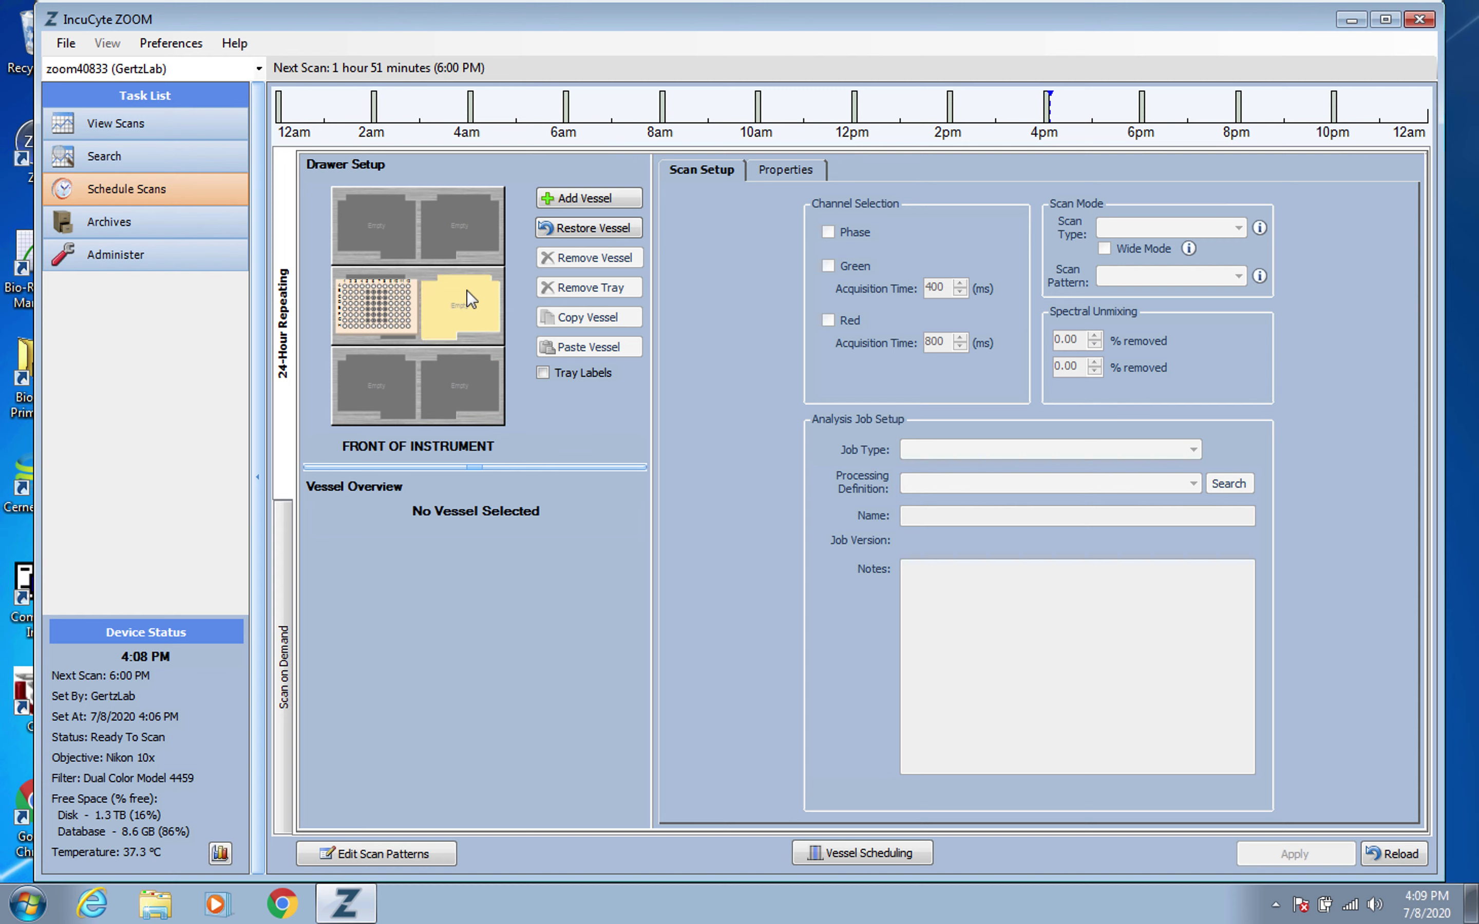
pyautogui.click(463, 373)
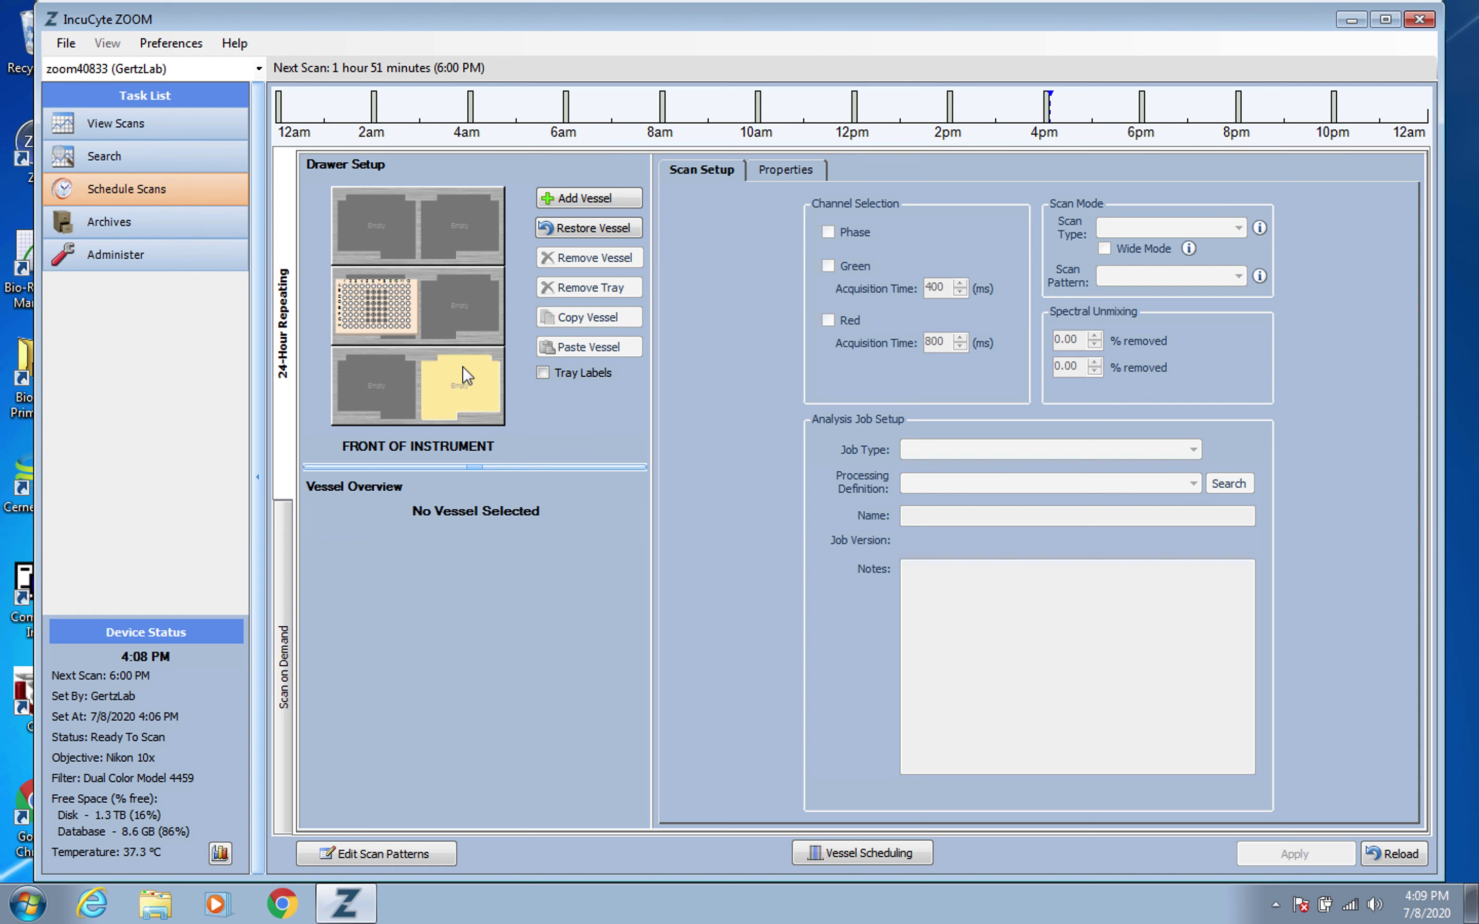
pyautogui.click(570, 204)
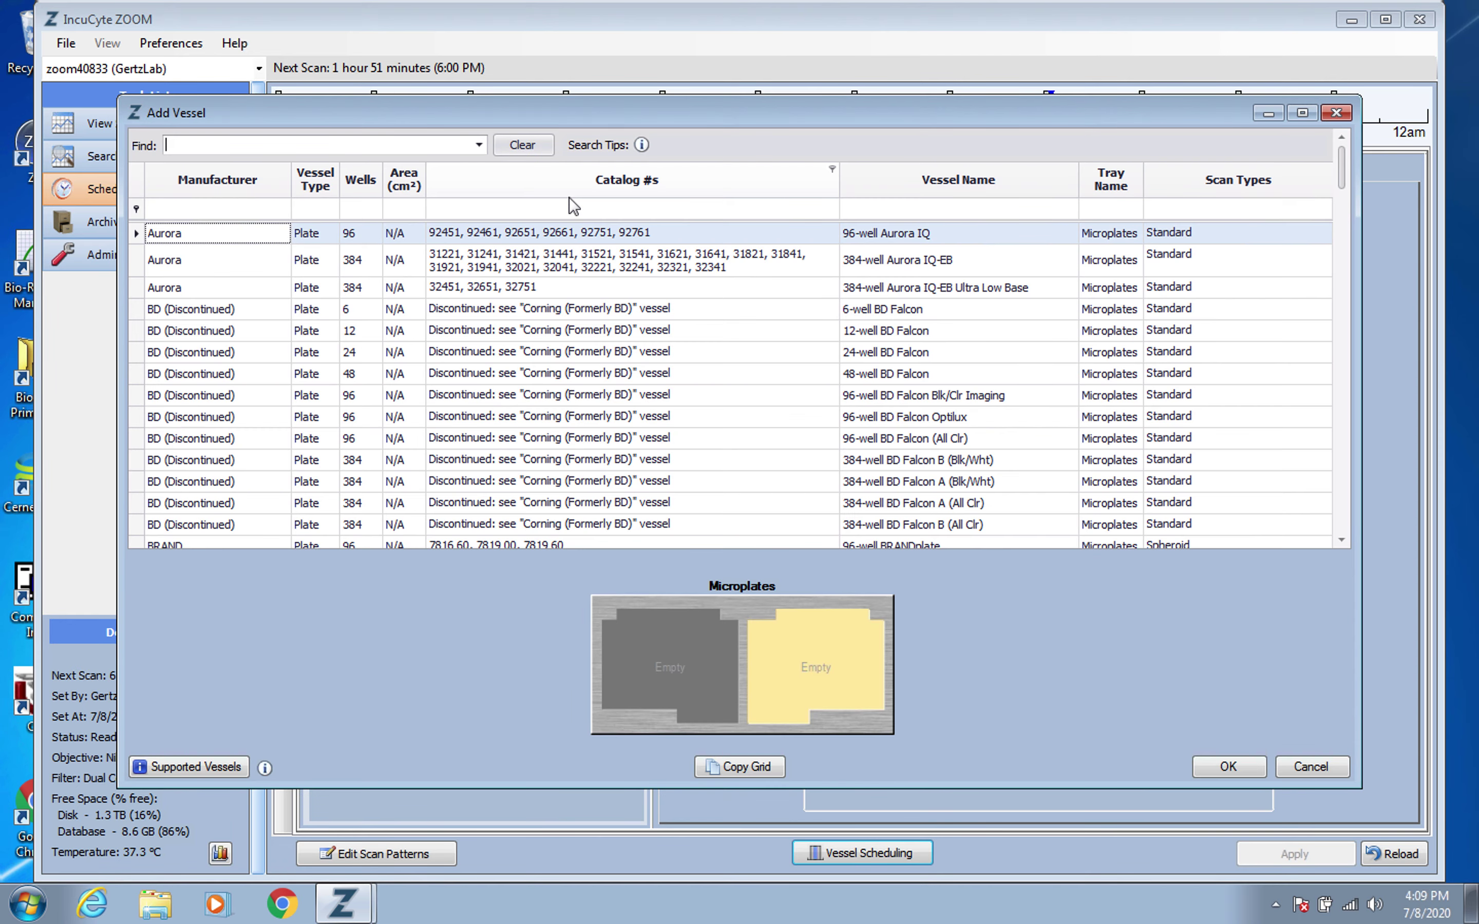
# Search the vessel list for catalog 3596 and add the 96-well Corning plate.
pyautogui.click(361, 148)
pyautogui.write('3596')
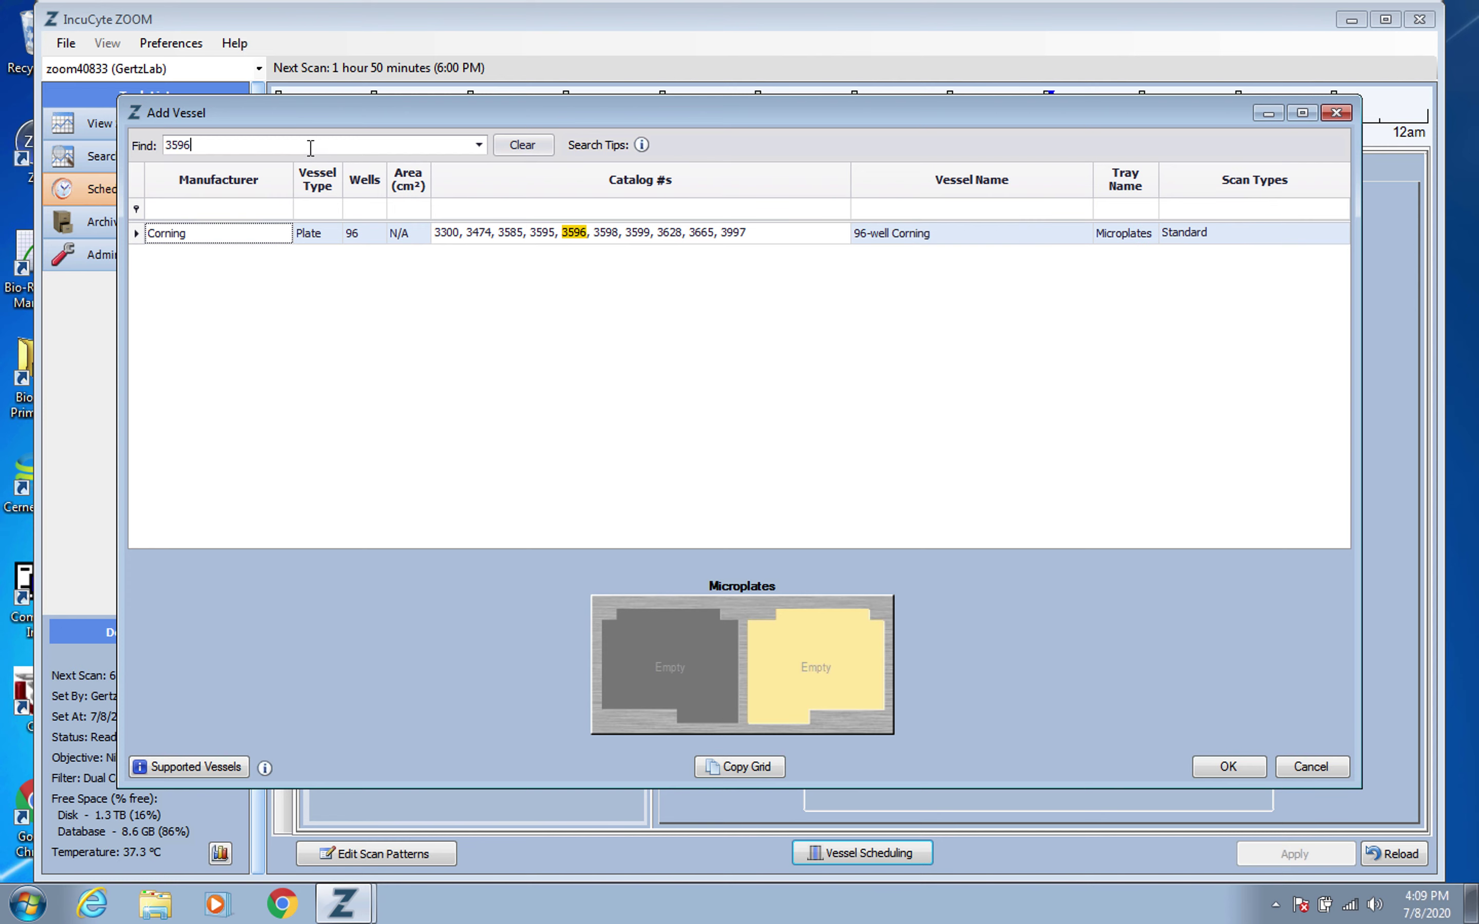
pyautogui.press('BackSpace')
pyautogui.press('BackSpace')
pyautogui.press('BackSpace')
pyautogui.press('BackSpace')
pyautogui.write('C')
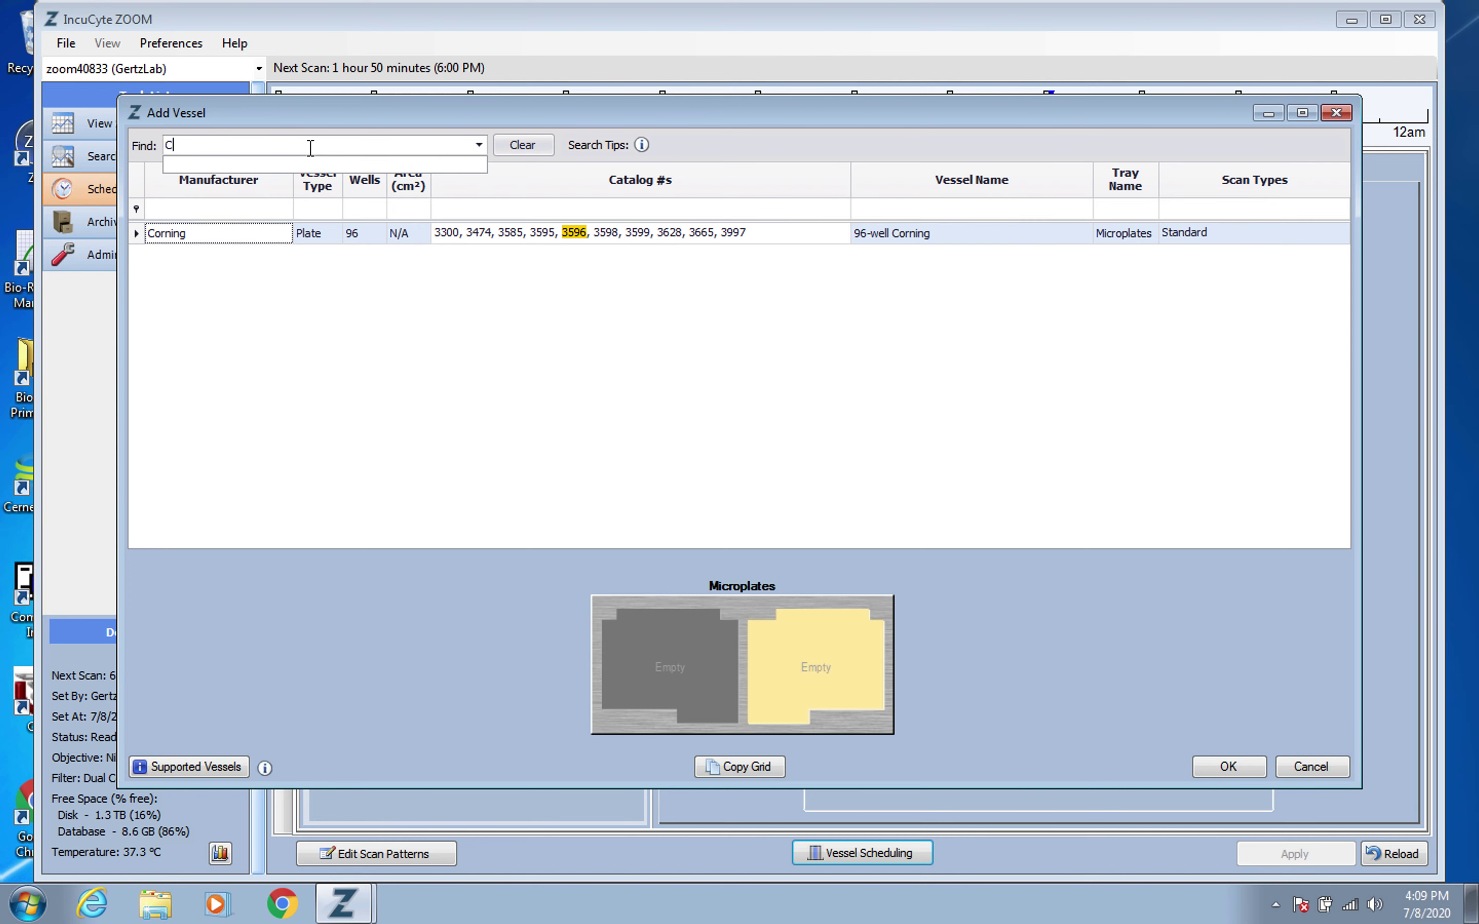
pyautogui.write('orning')
pyautogui.press('Return')
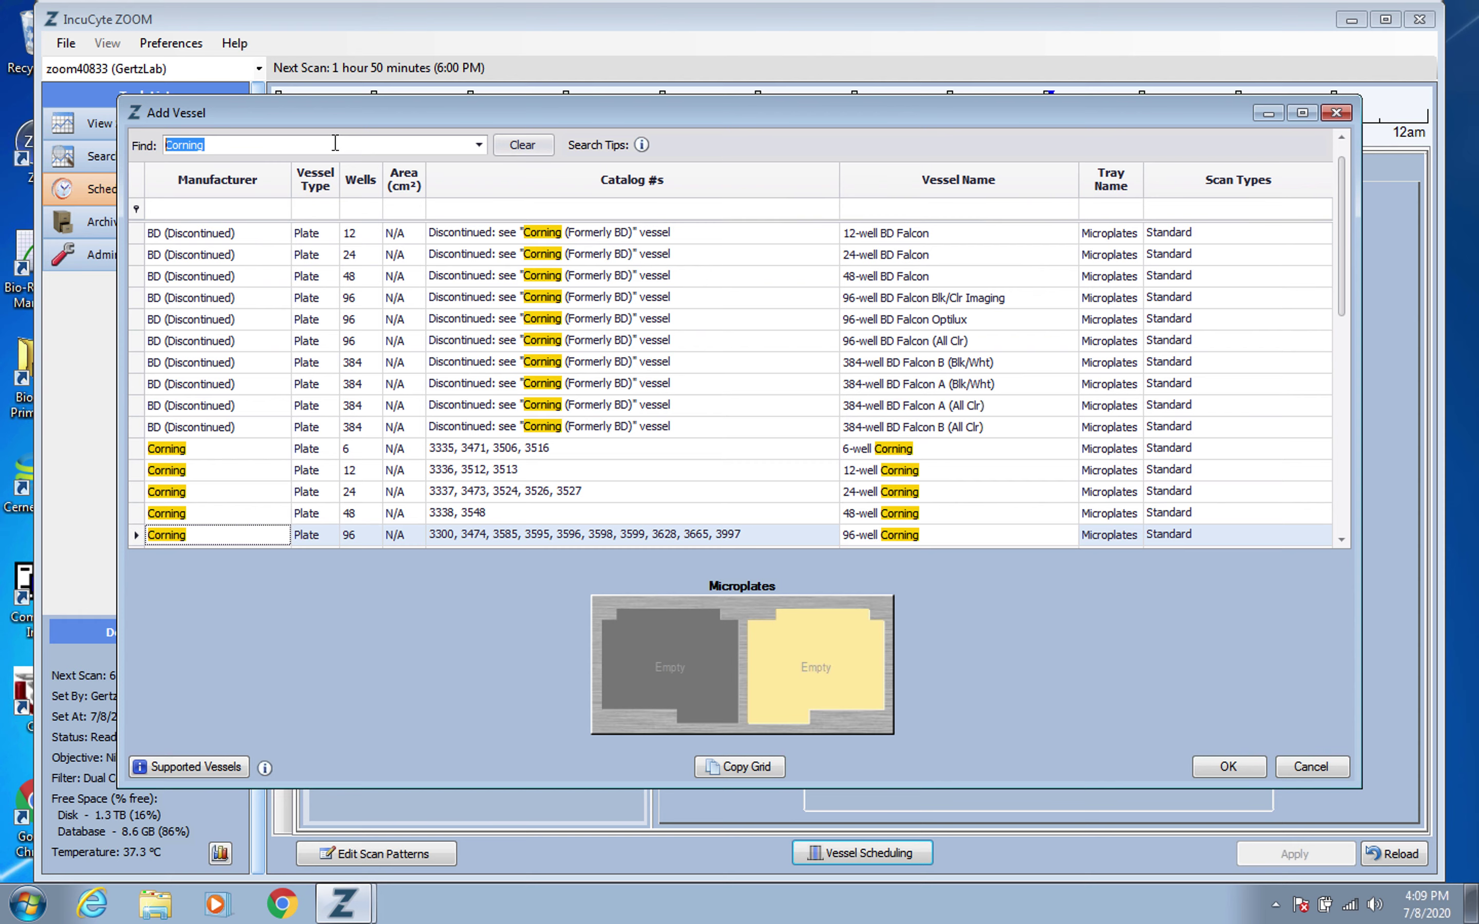
pyautogui.press('BackSpace')
pyautogui.write('3596')
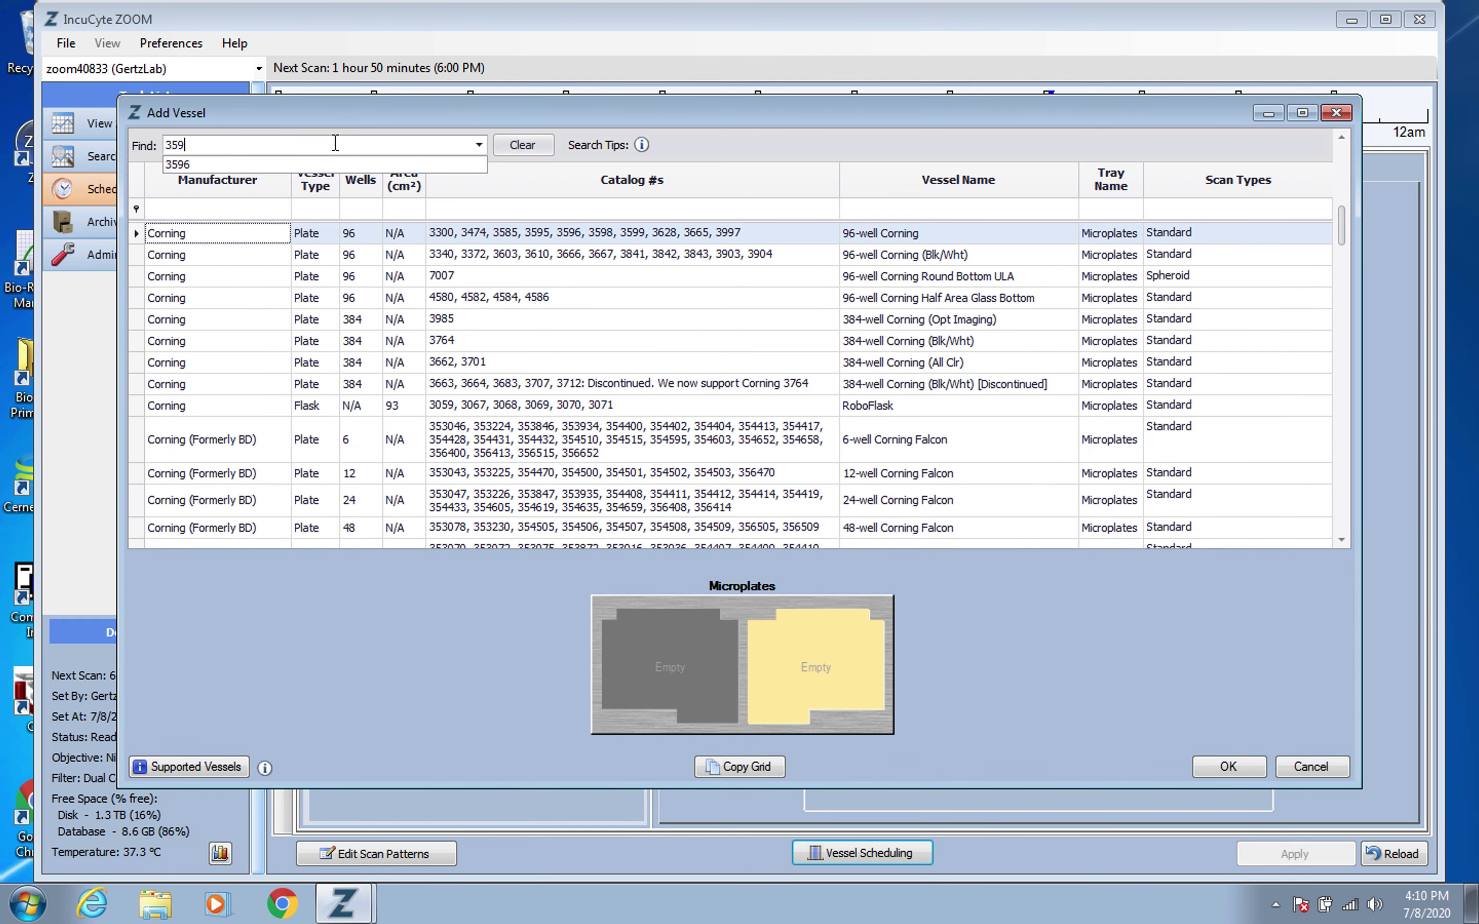
pyautogui.press('Return')
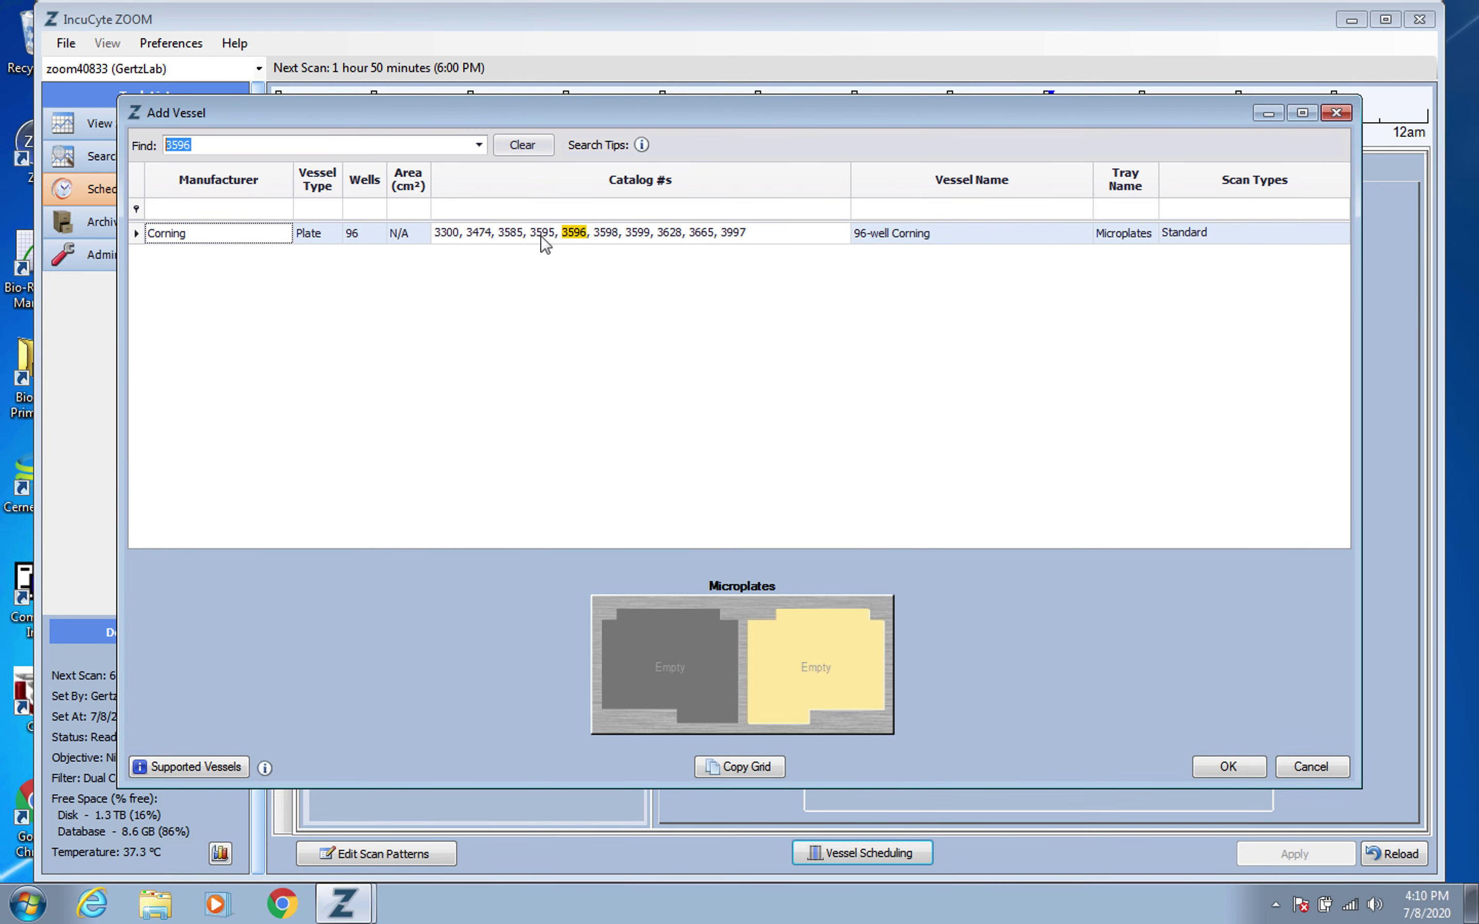
pyautogui.click(541, 238)
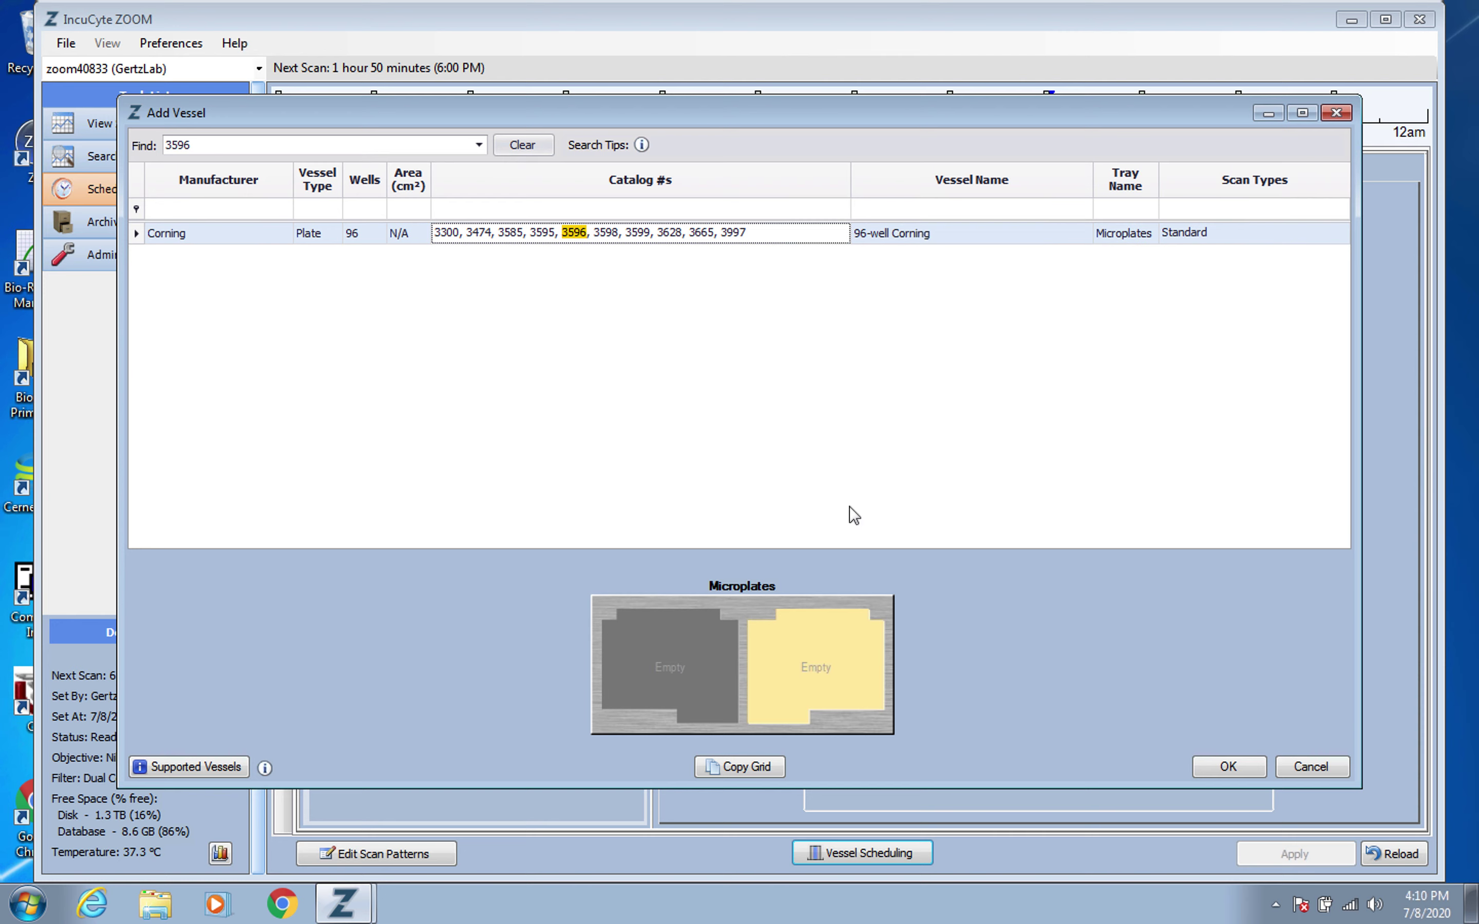
pyautogui.doubleClick(474, 236)
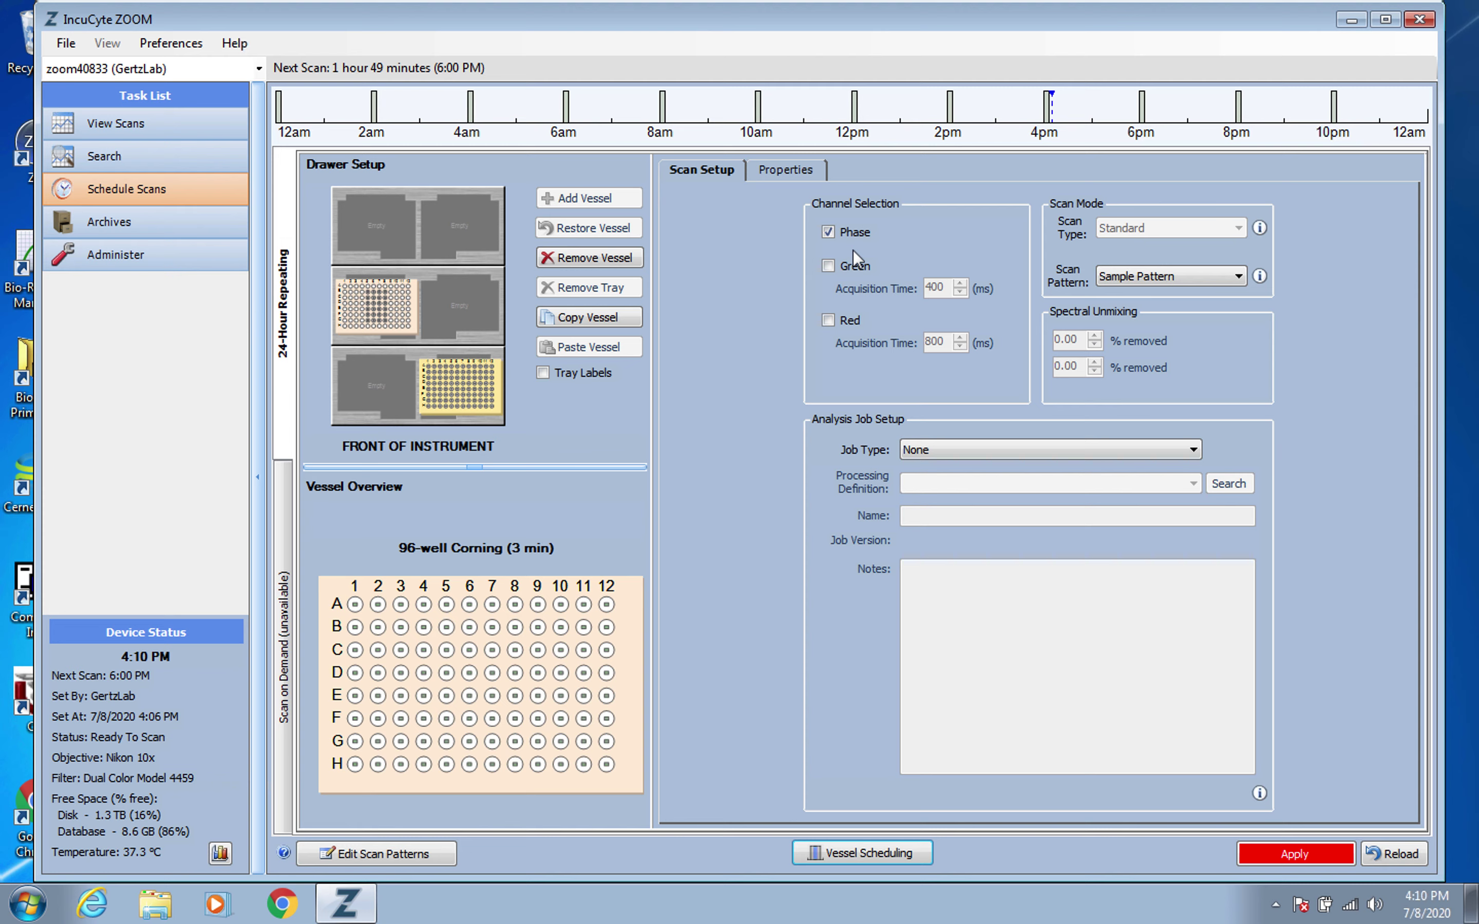
pyautogui.click(830, 266)
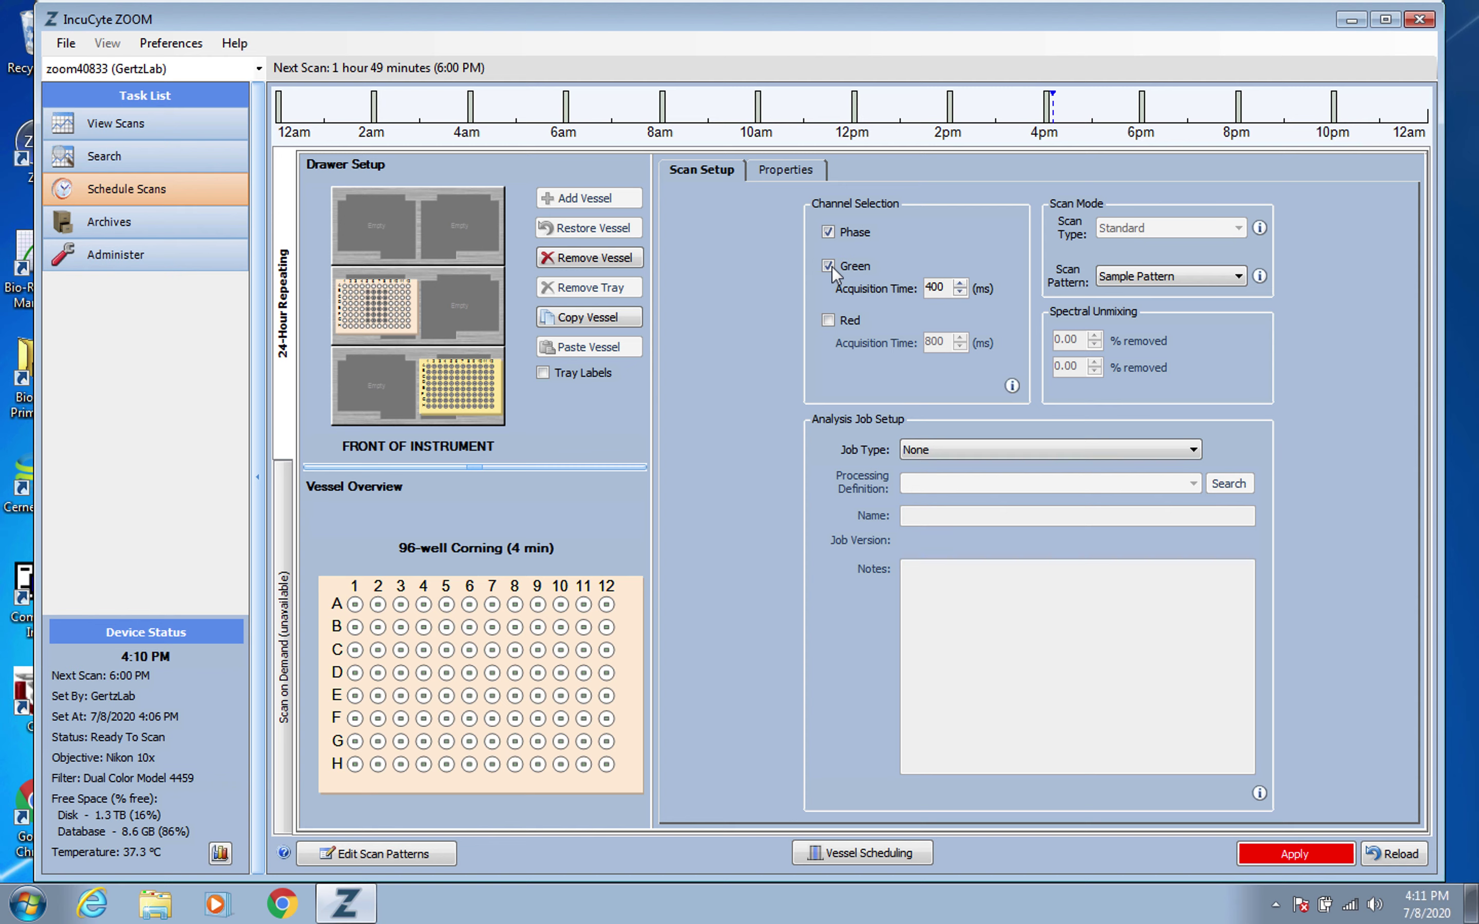
pyautogui.click(827, 321)
pyautogui.click(827, 321)
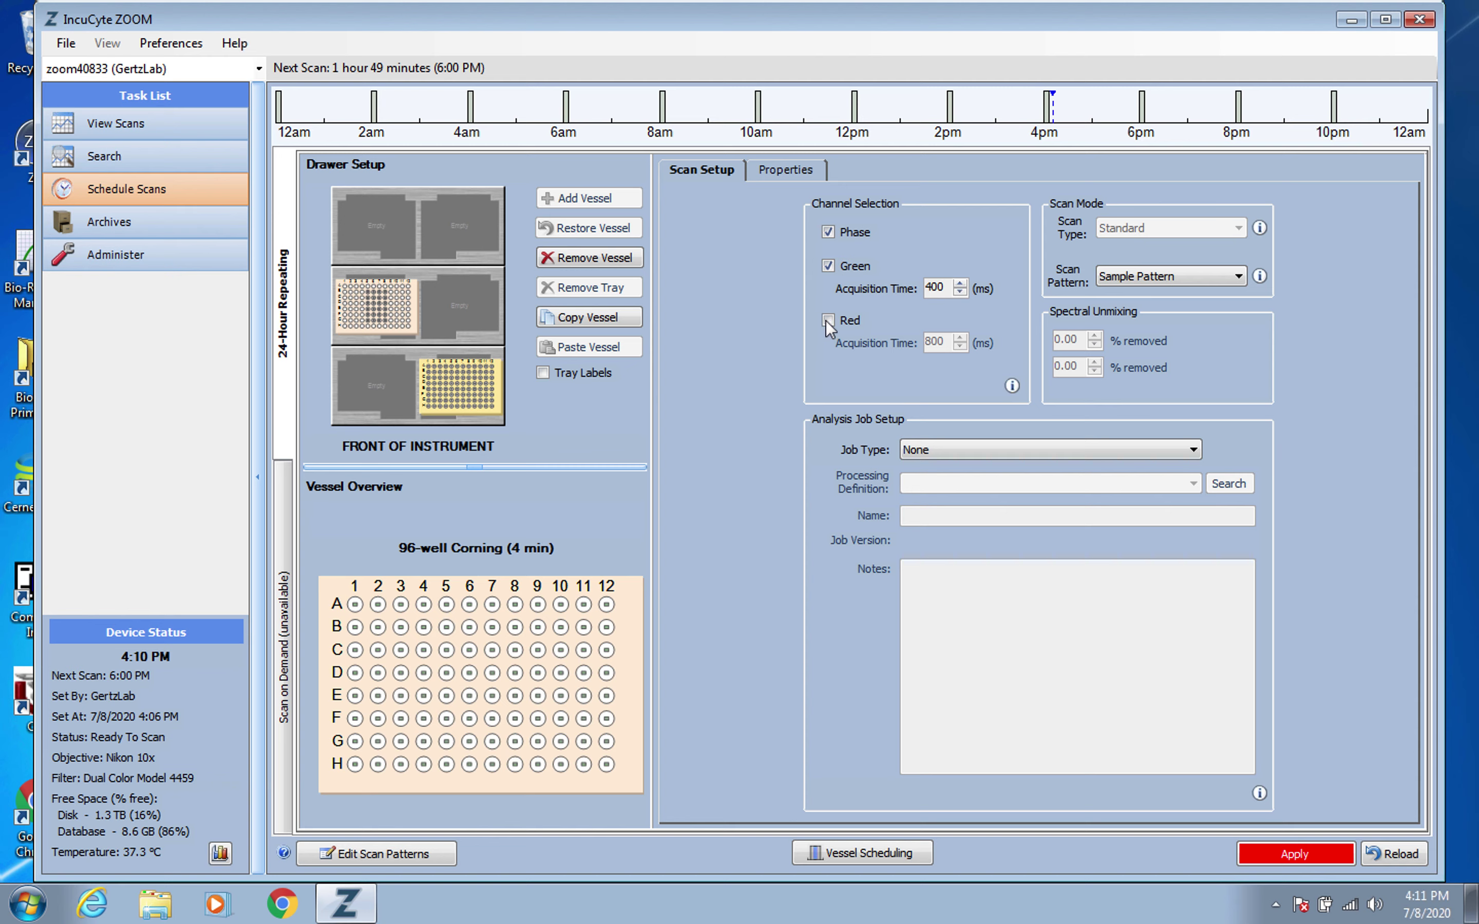
pyautogui.click(827, 266)
# Set the Corning plate's scan pattern to ACR PROLIF.
pyautogui.click(1237, 276)
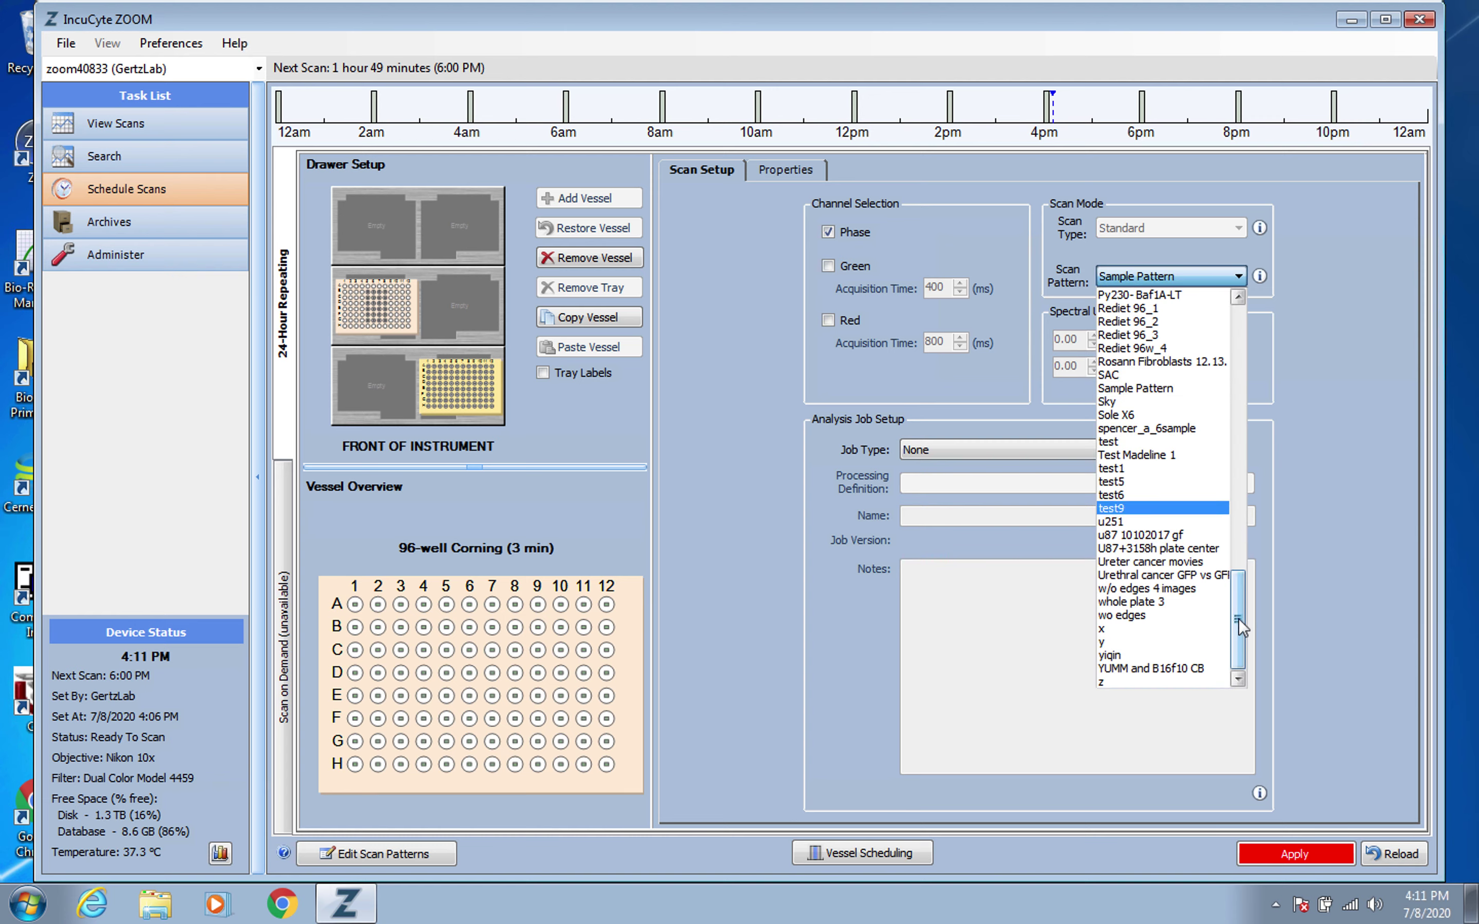
pyautogui.moveTo(1238, 619); pyautogui.dragTo(1241, 362)
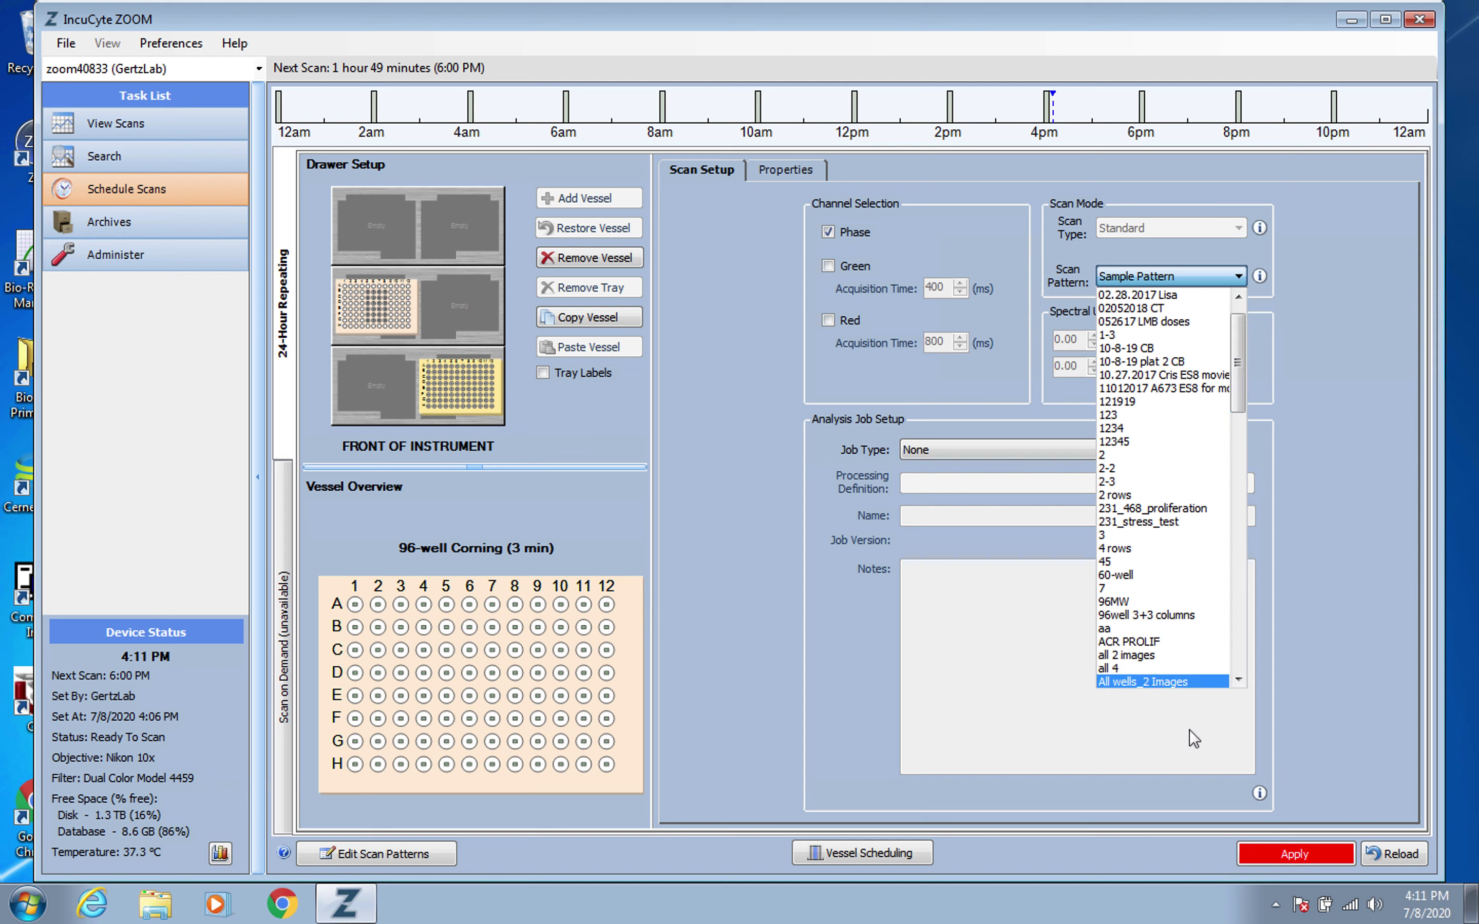
pyautogui.click(1135, 640)
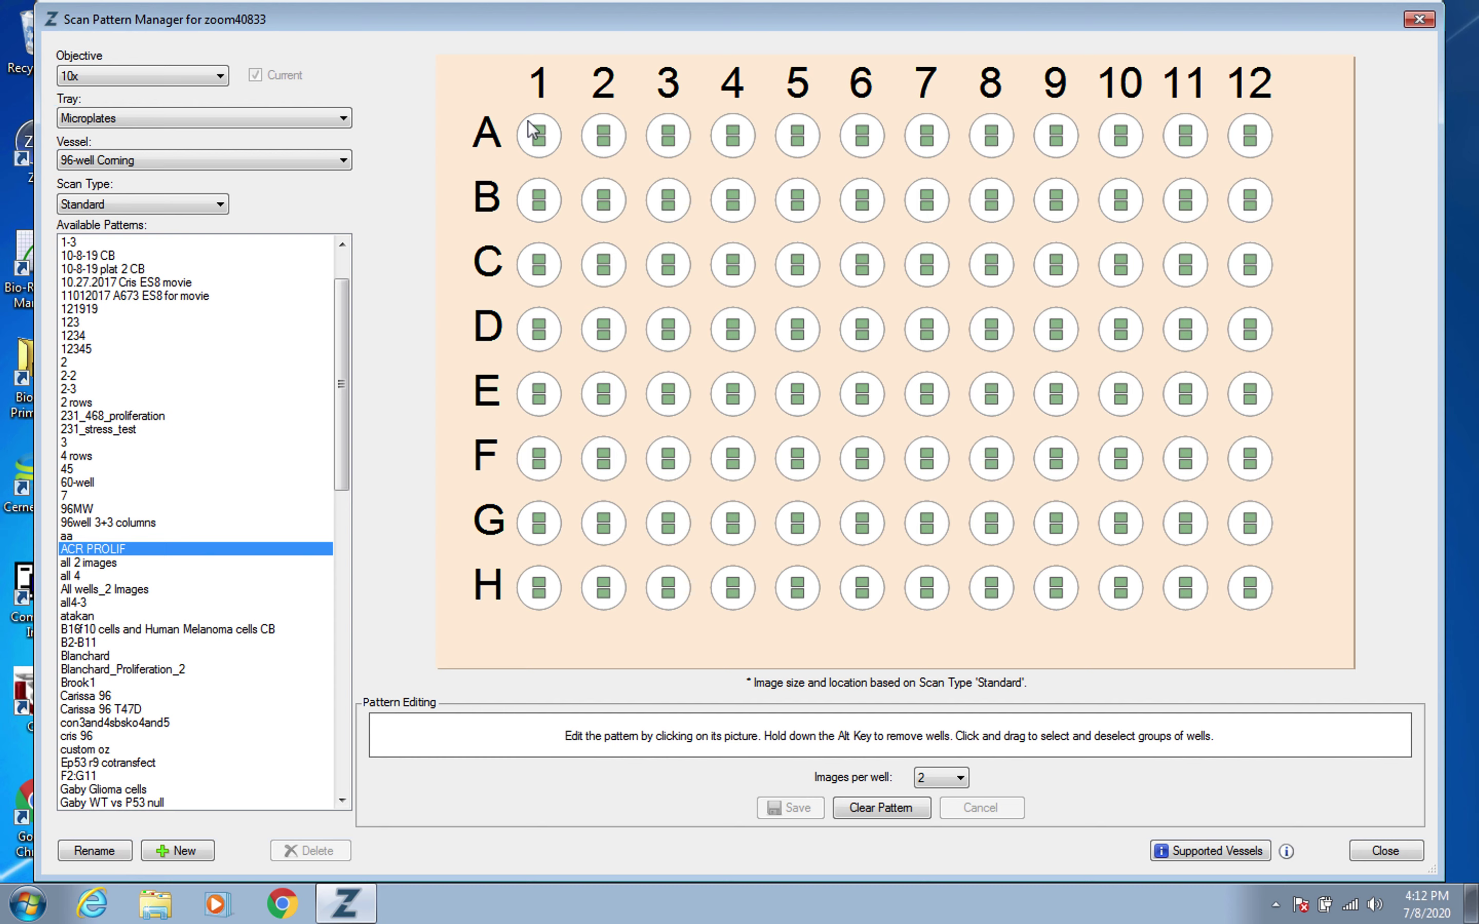
# Toggle the row A and row H wells out of the pattern and back in.
pyautogui.moveTo(533, 129); pyautogui.dragTo(1283, 160)
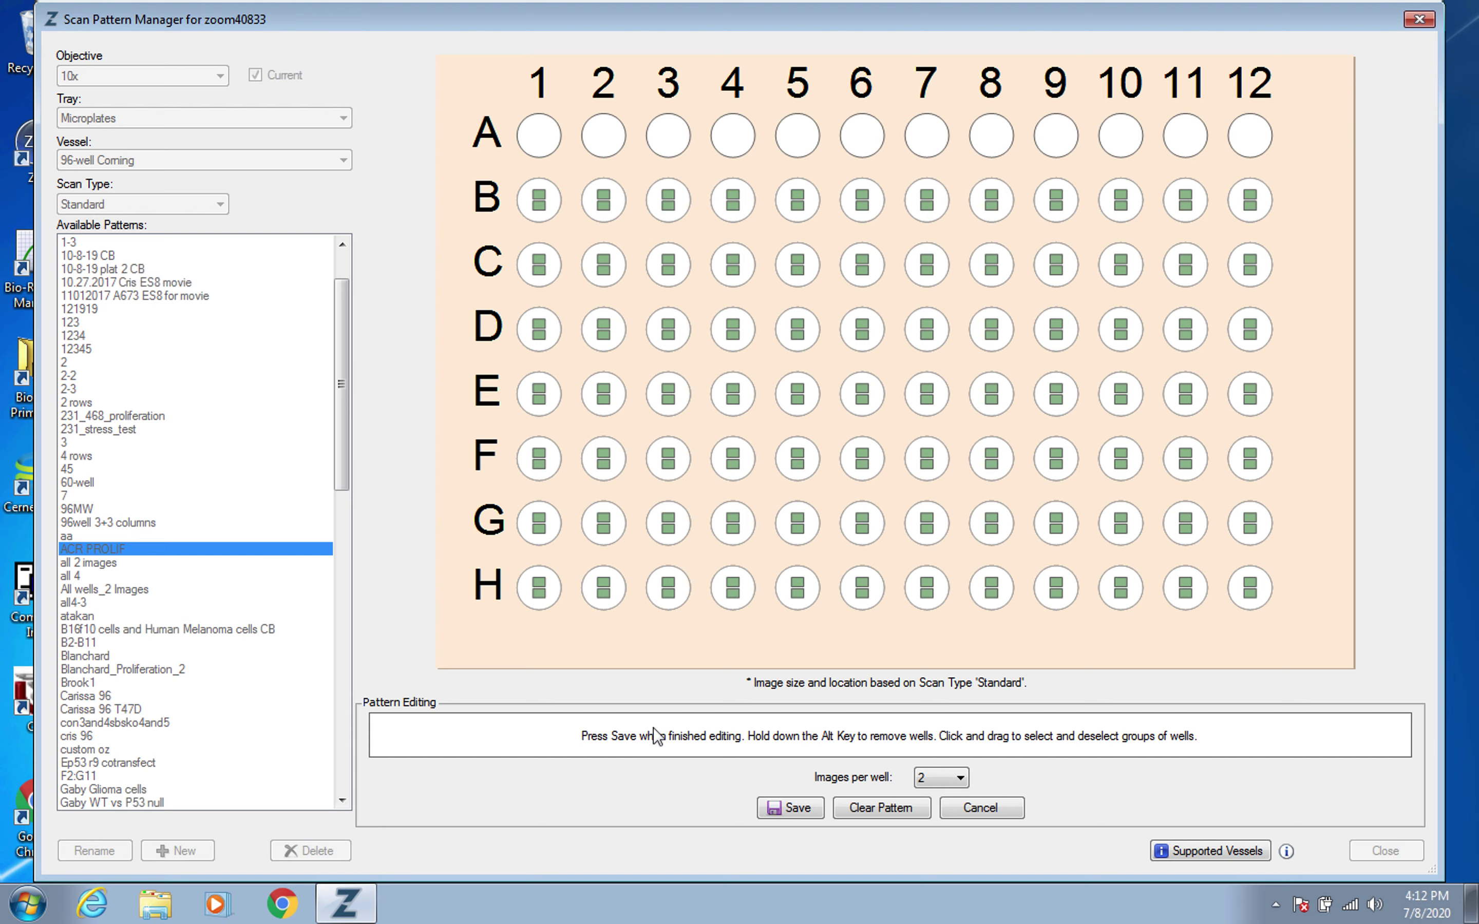
pyautogui.moveTo(521, 572); pyautogui.dragTo(1333, 623)
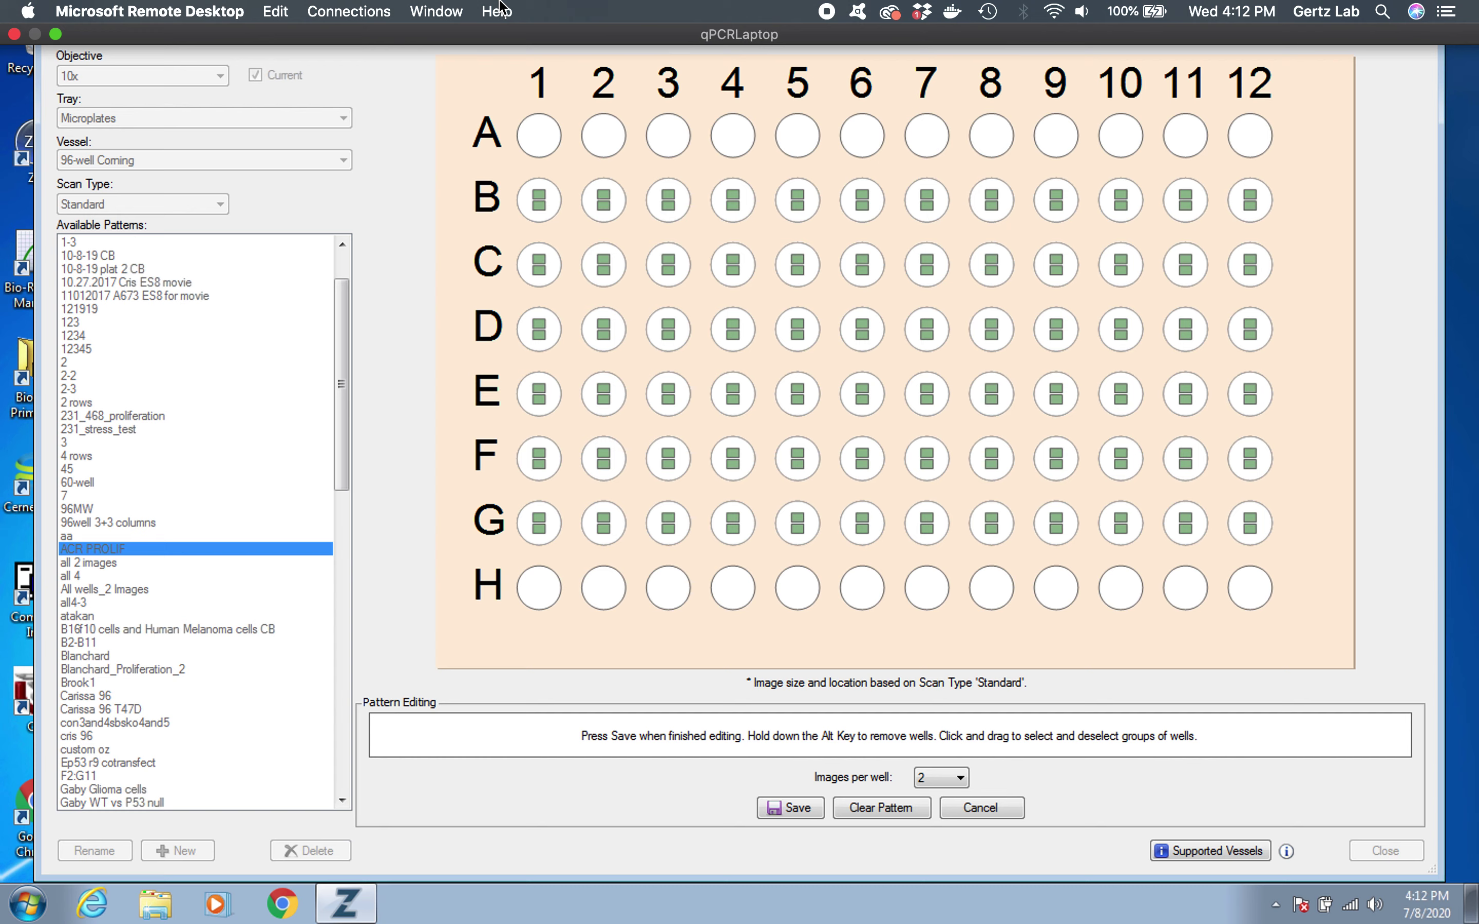
pyautogui.moveTo(528, 130); pyautogui.dragTo(1263, 173)
pyautogui.moveTo(512, 572); pyautogui.dragTo(1272, 613)
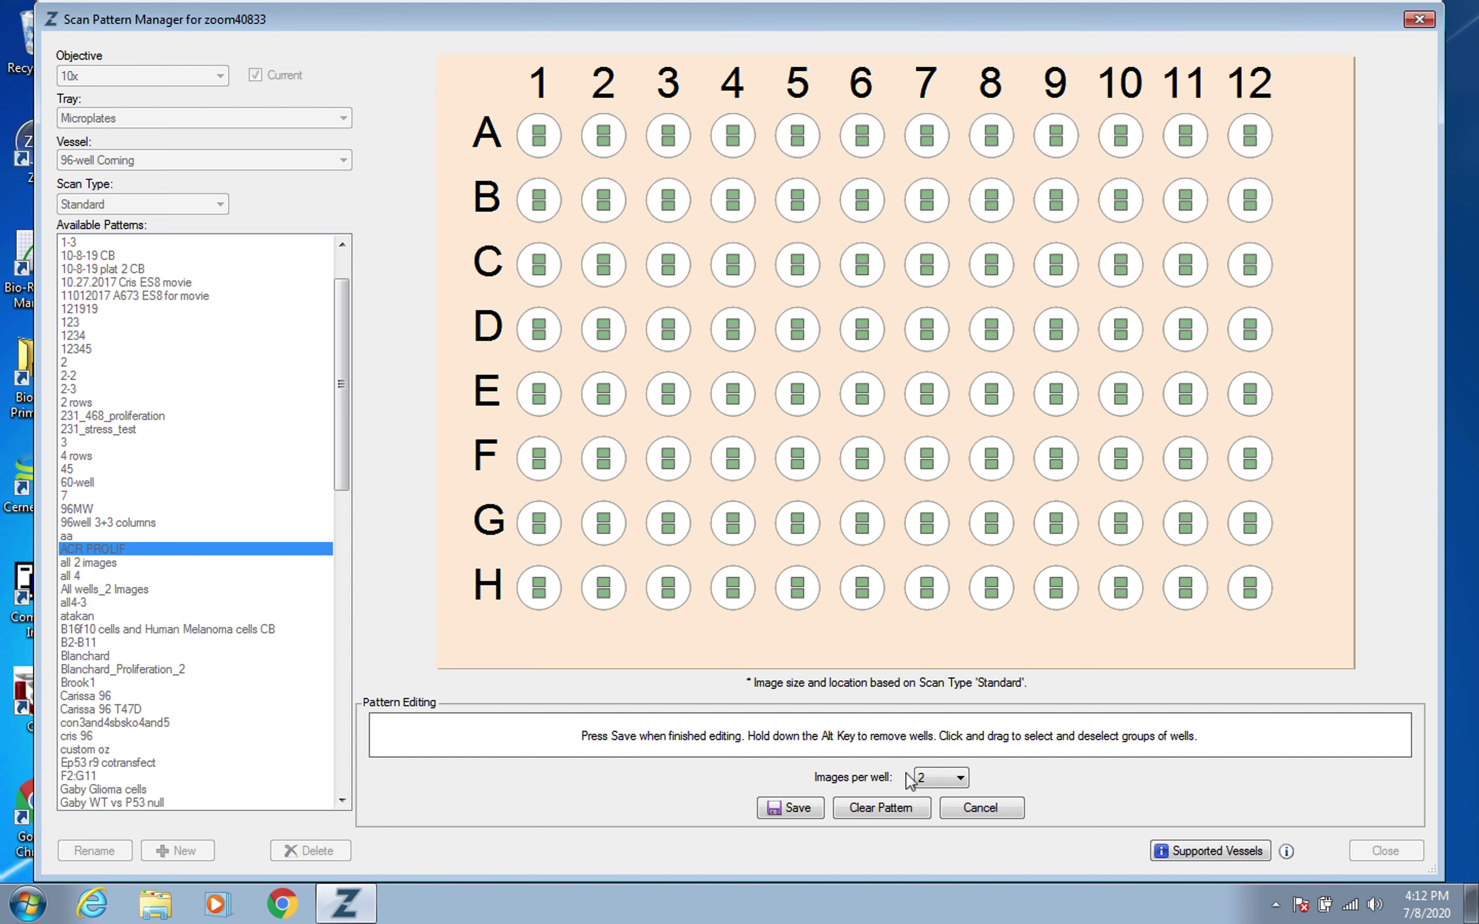
# Keep 2 images per well, cancel the pattern edits and close the Scan Pattern Manager.
pyautogui.click(945, 785)
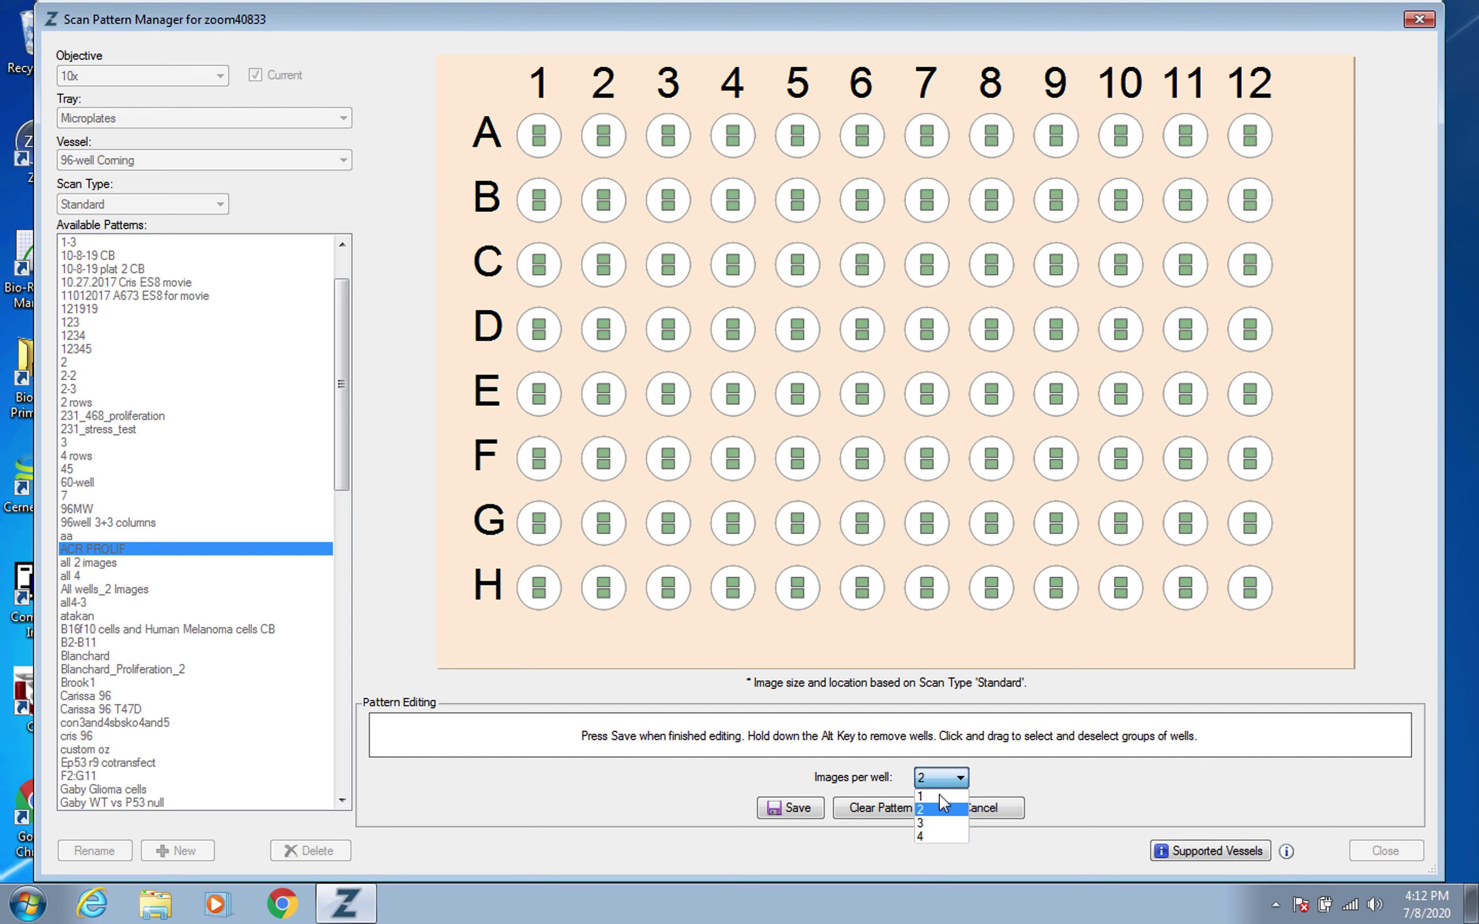
pyautogui.click(935, 809)
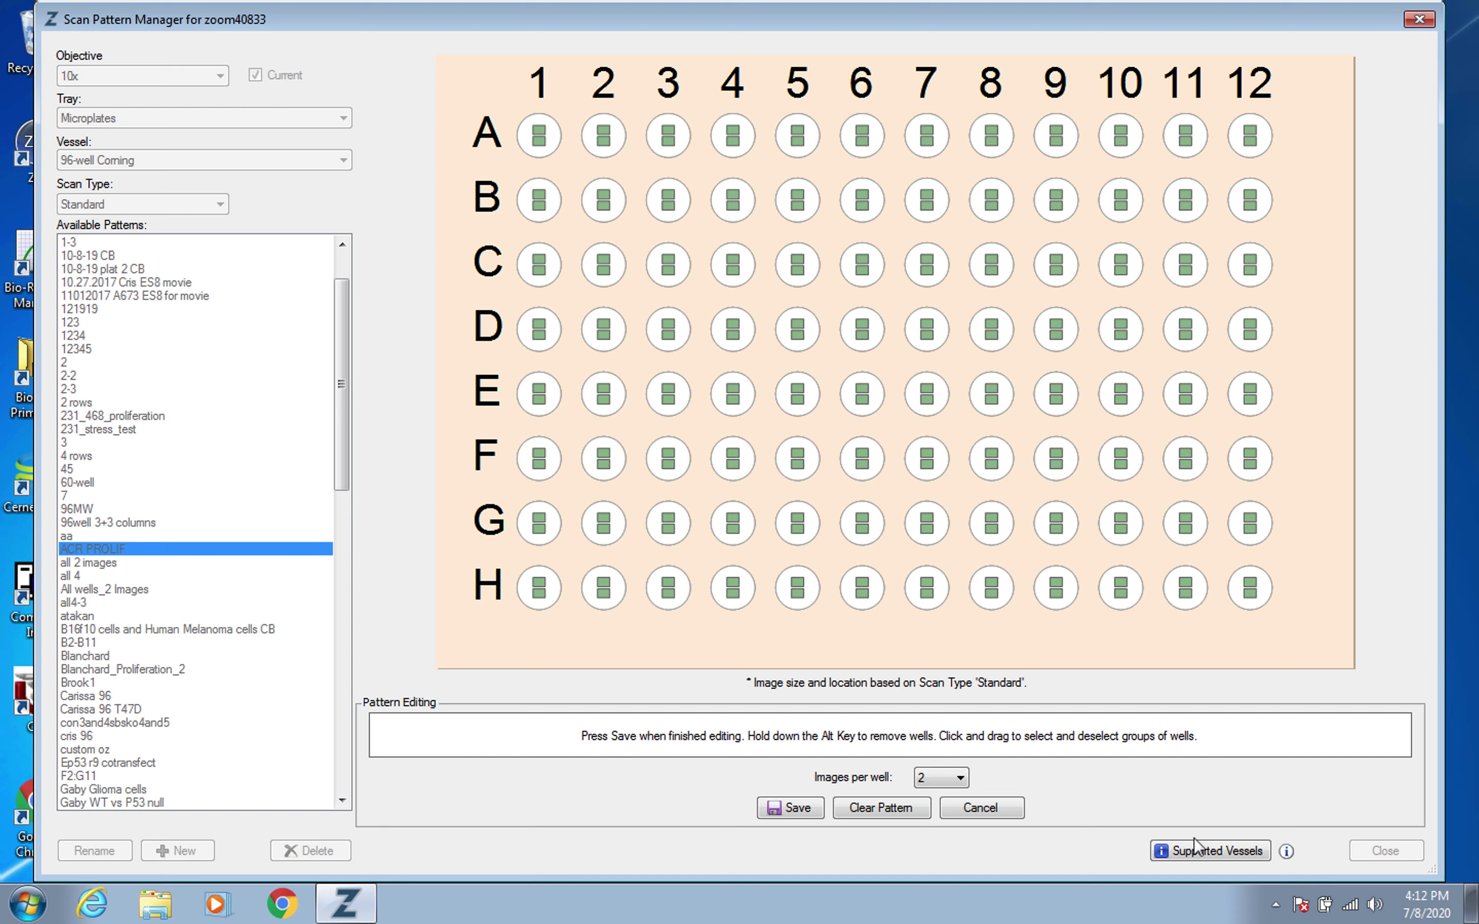
pyautogui.click(1009, 809)
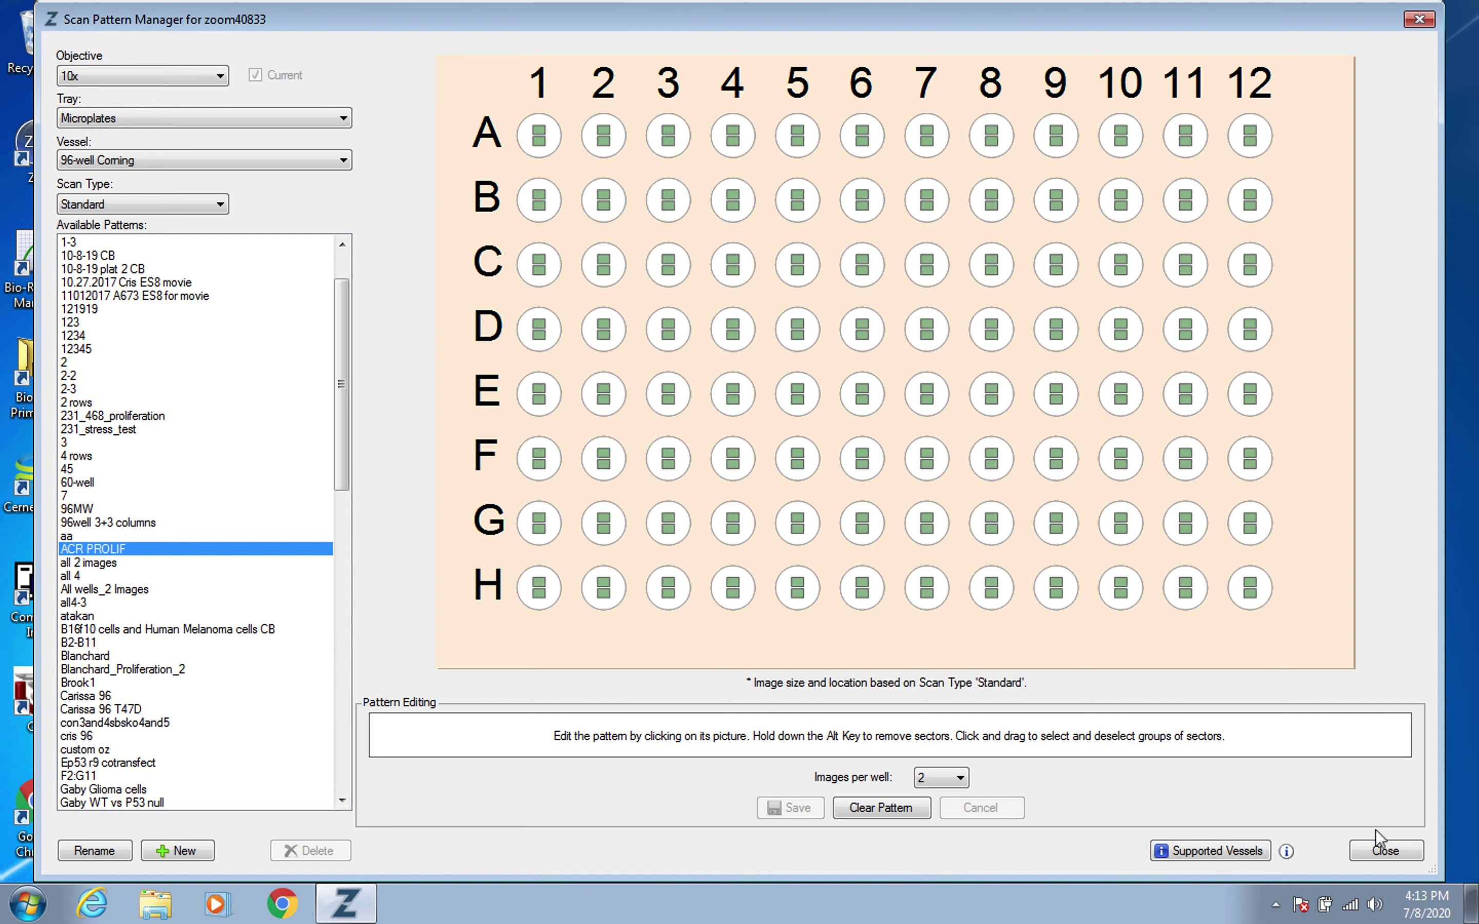
pyautogui.click(1386, 852)
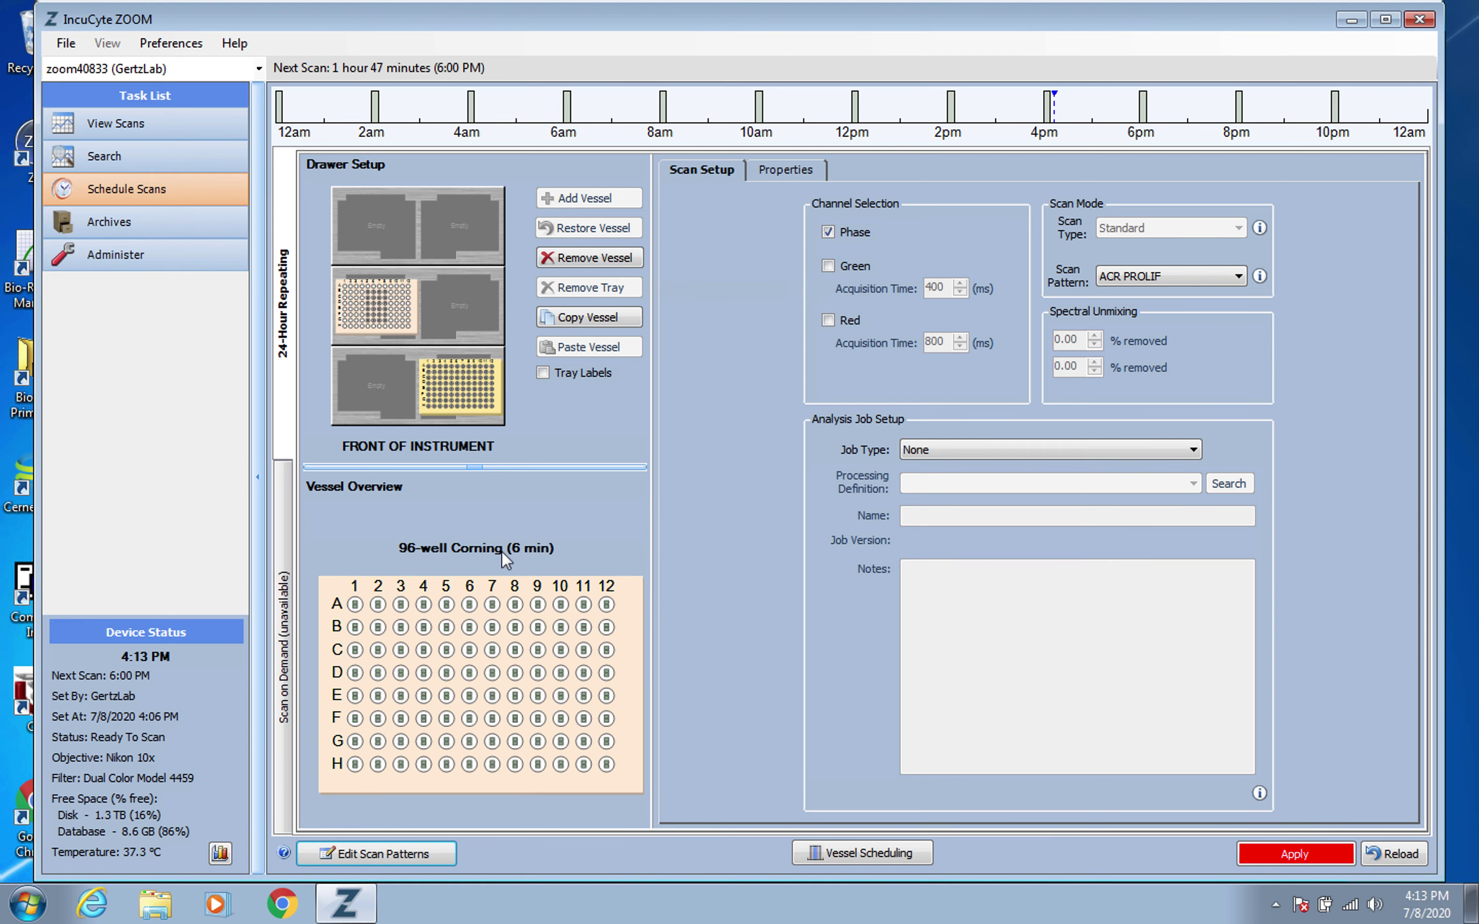
# Remove the 96-well Corning plate from the bottom-right drawer position.
pyautogui.click(628, 258)
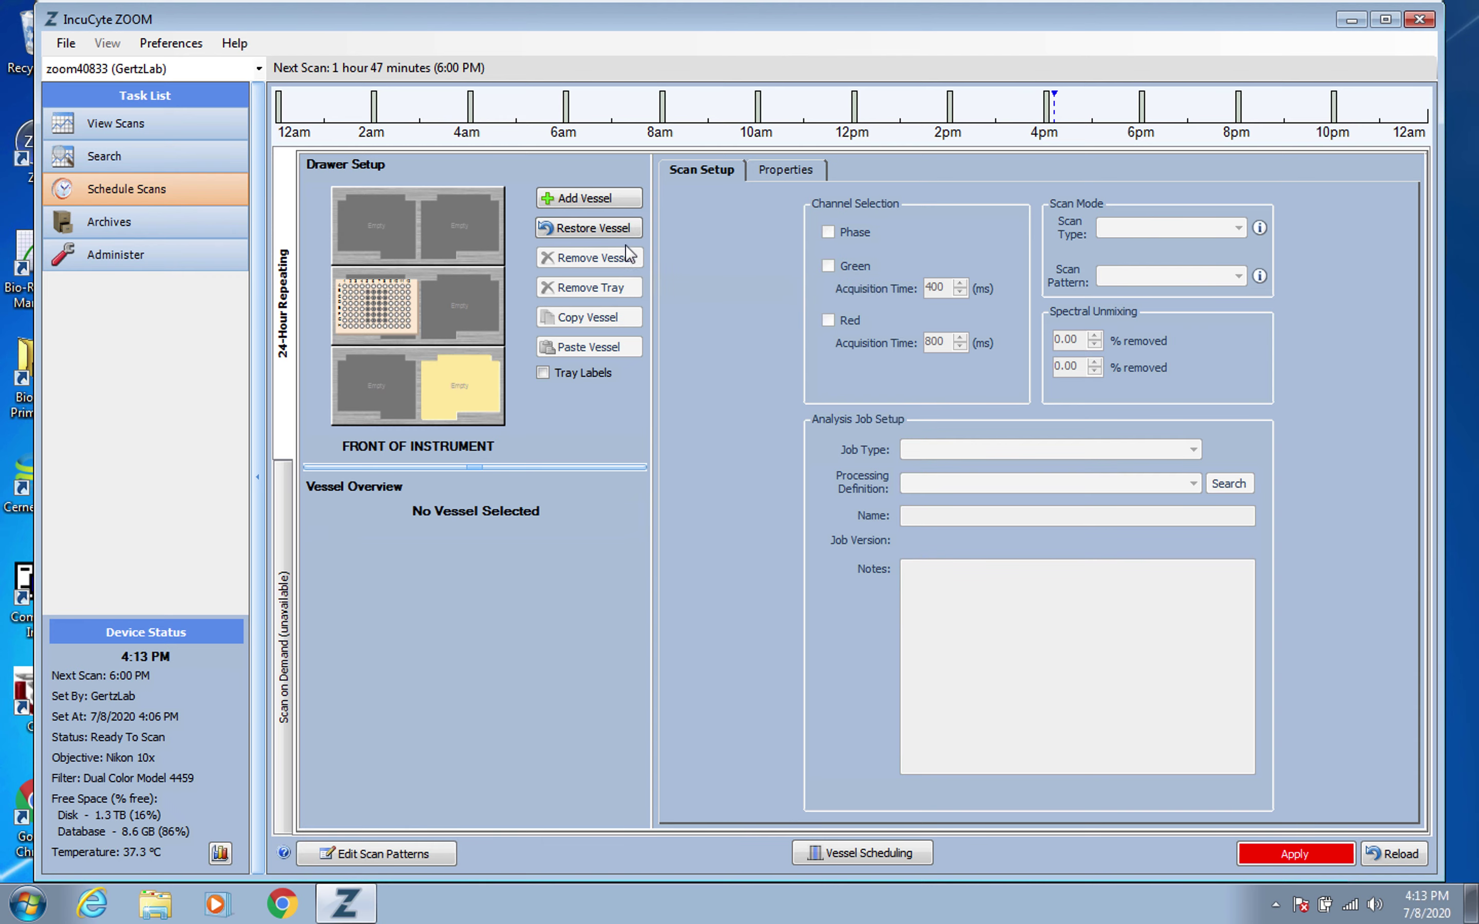
# Find catalog 4379 and place the 96-well Essen ImageLock plate in the bottom-right position.
pyautogui.click(607, 206)
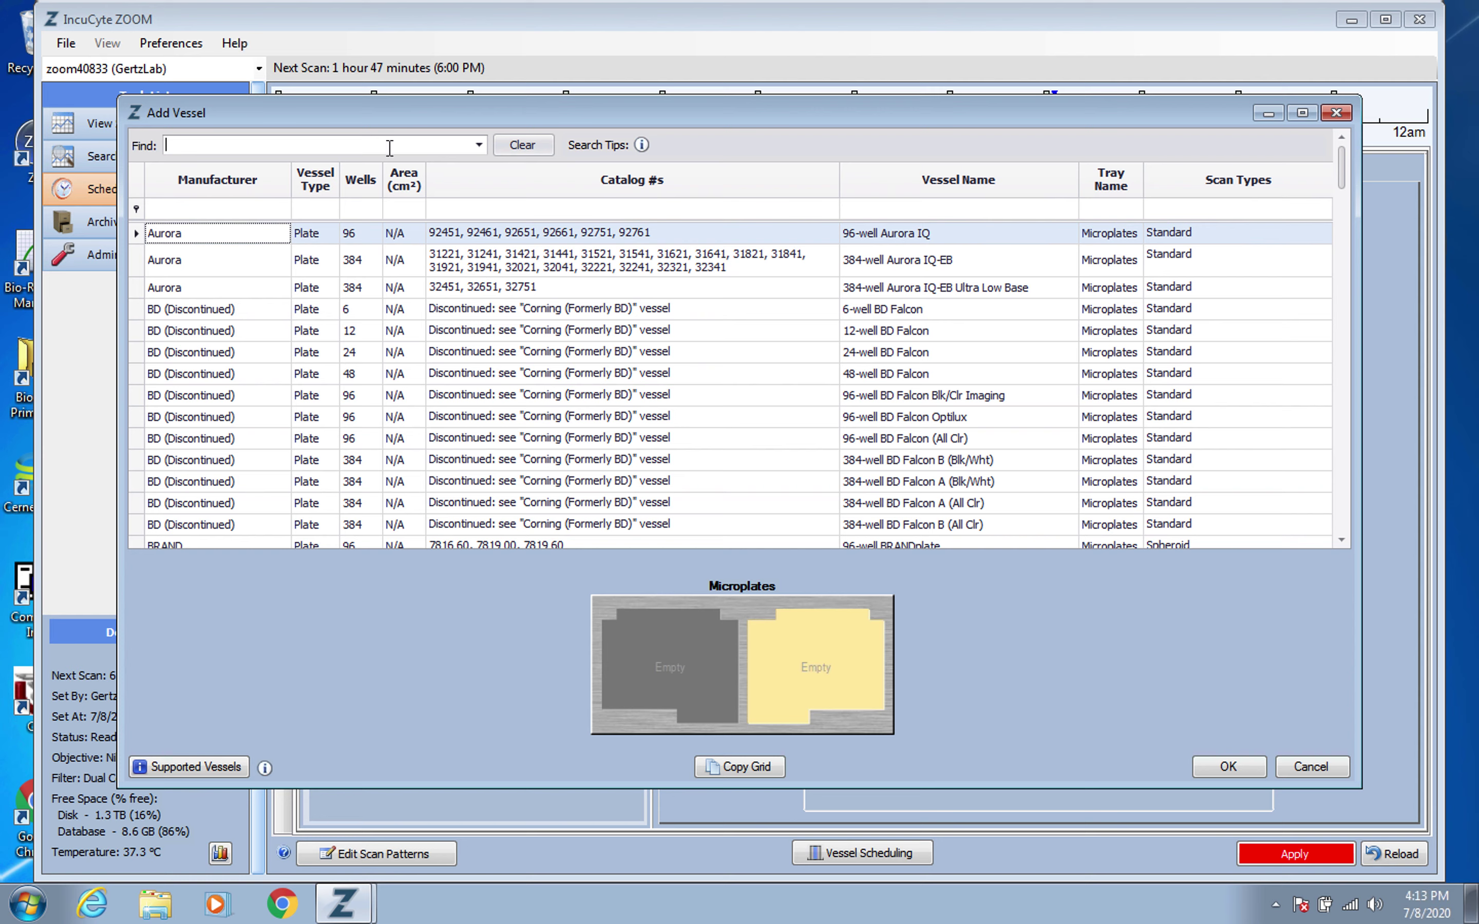
pyautogui.write('4379')
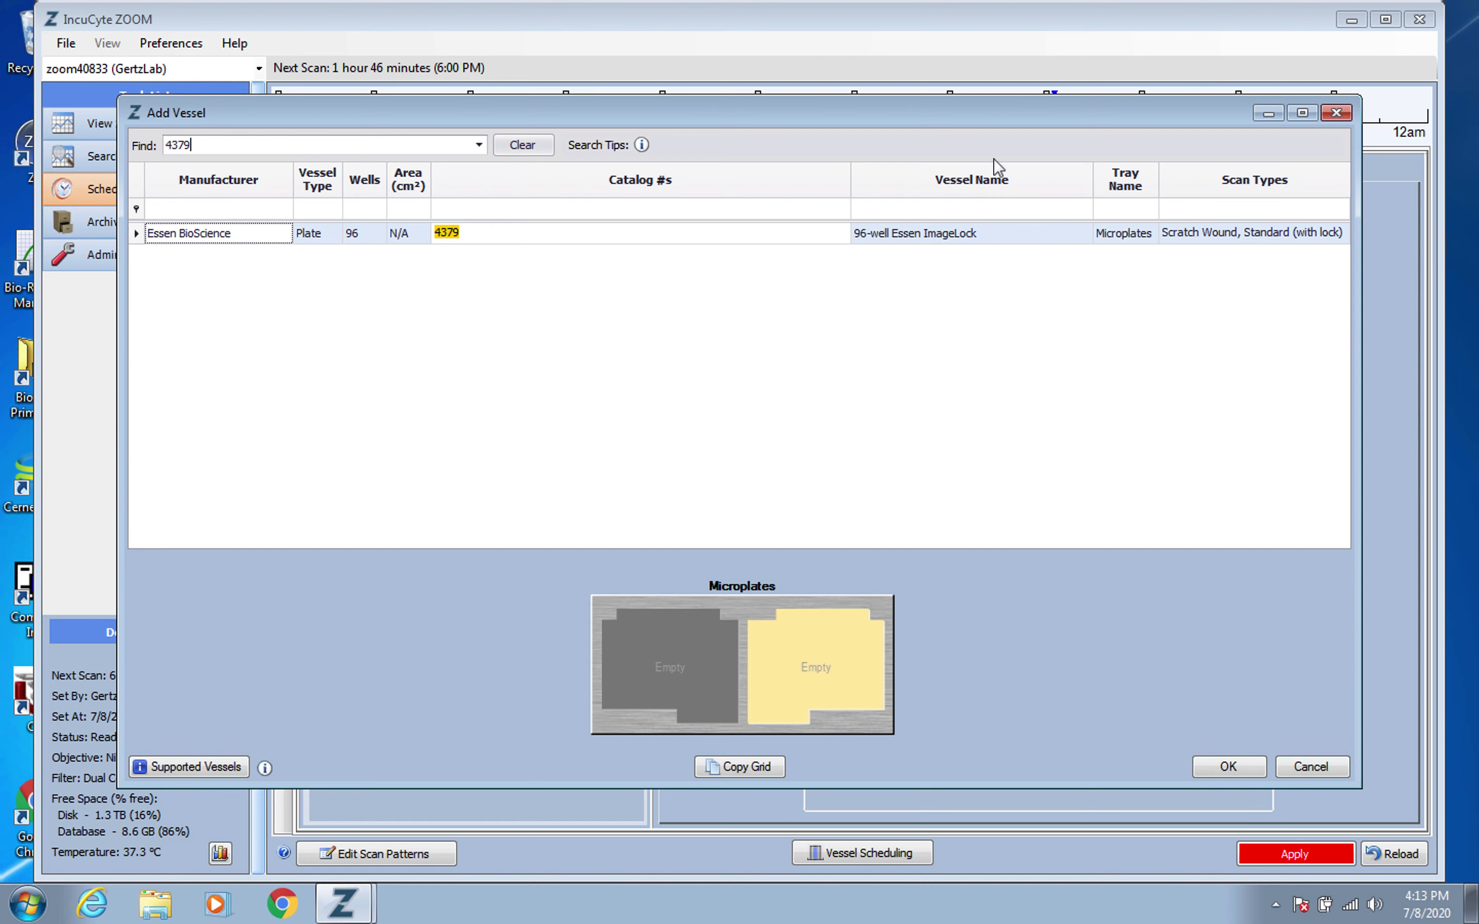
pyautogui.click(1228, 769)
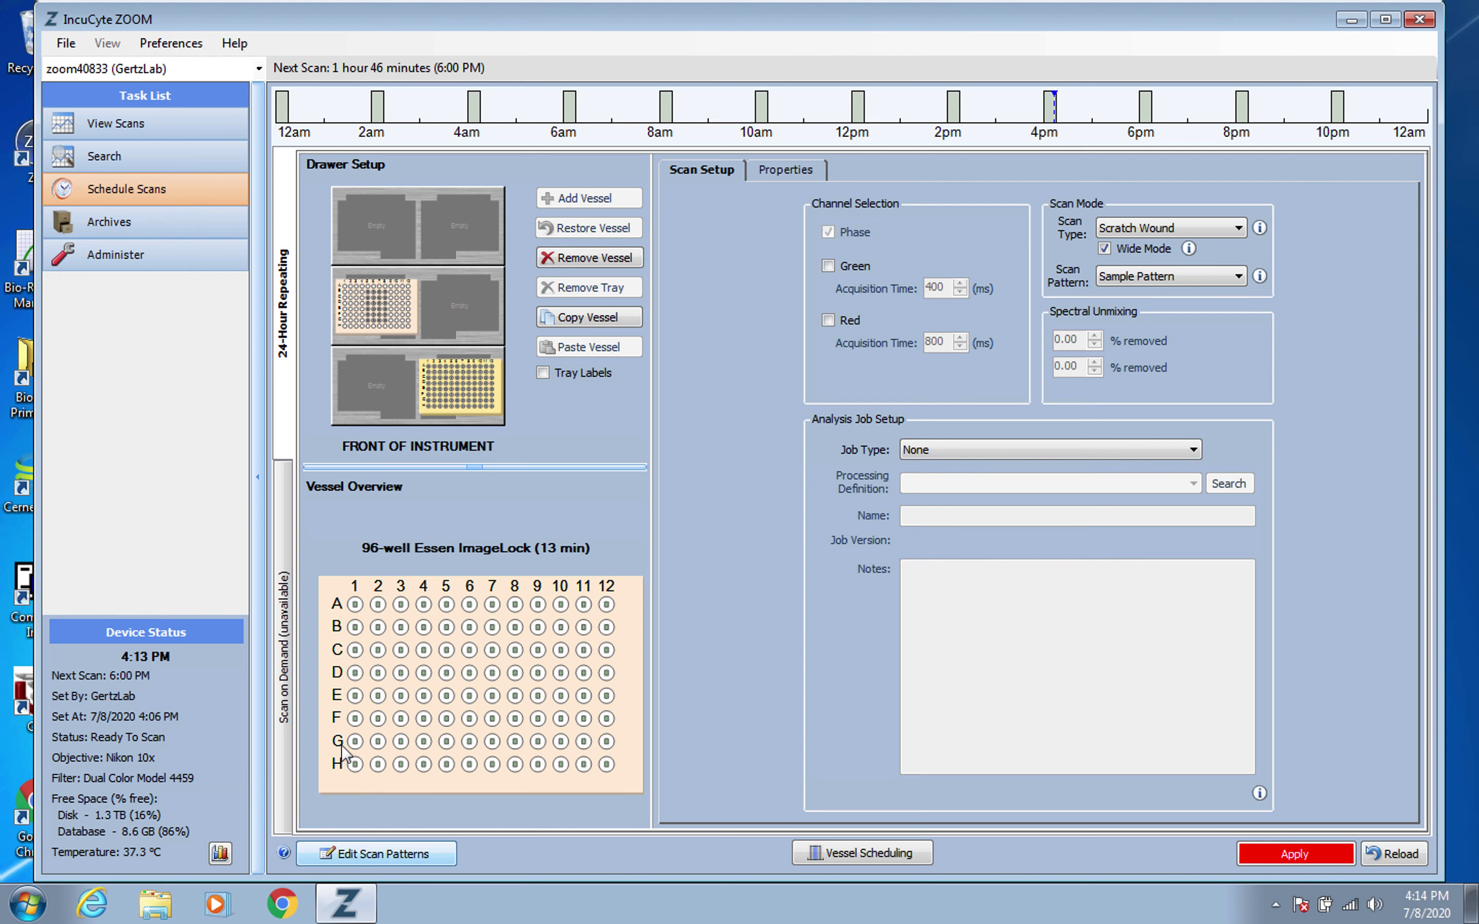
pyautogui.click(365, 855)
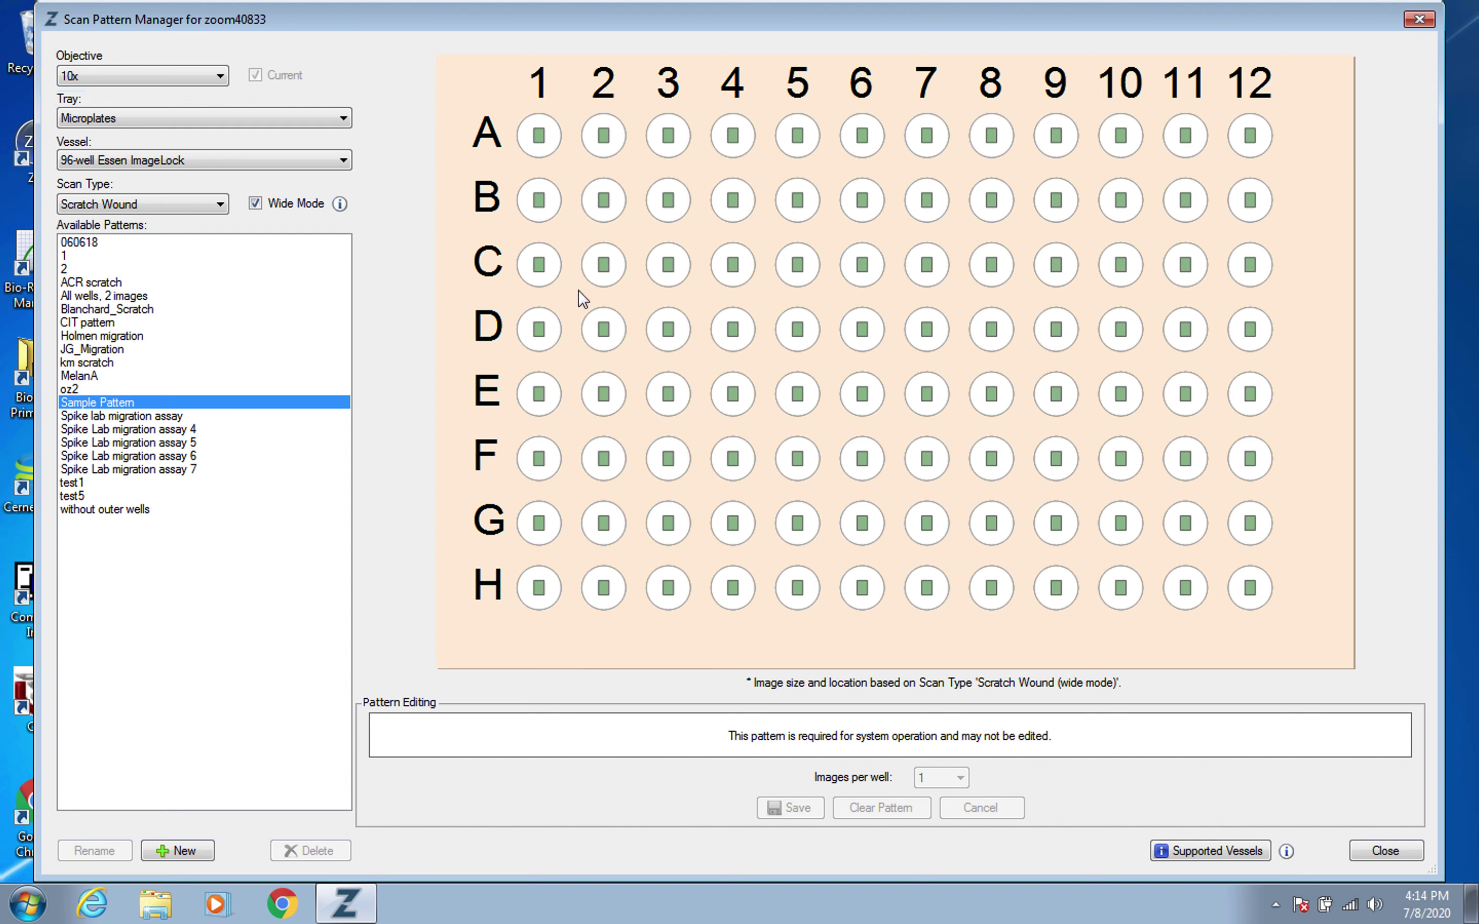
pyautogui.click(965, 777)
pyautogui.click(103, 282)
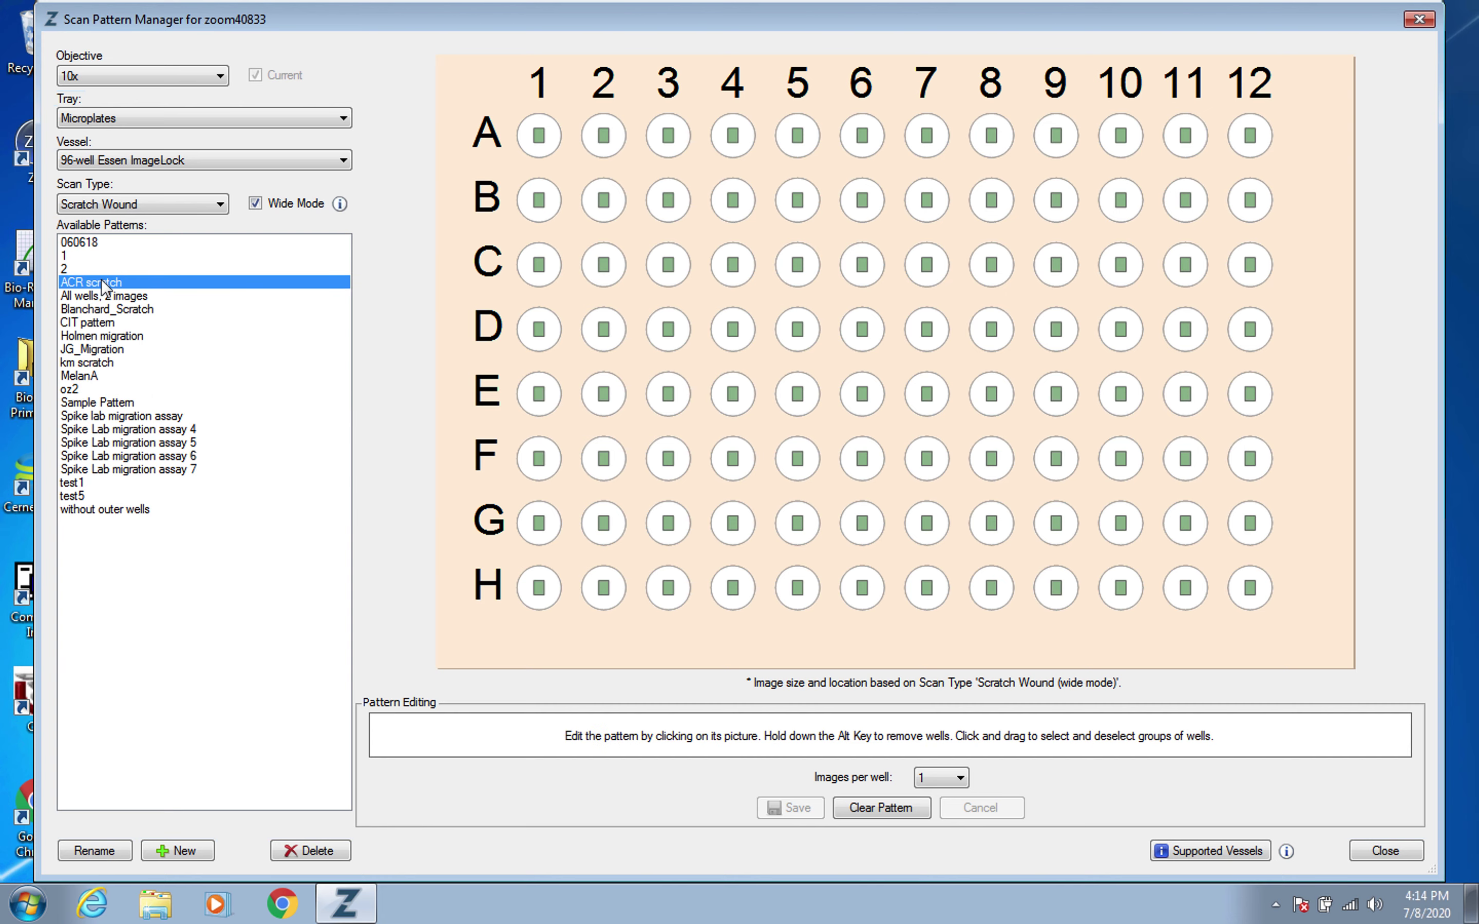
pyautogui.click(960, 778)
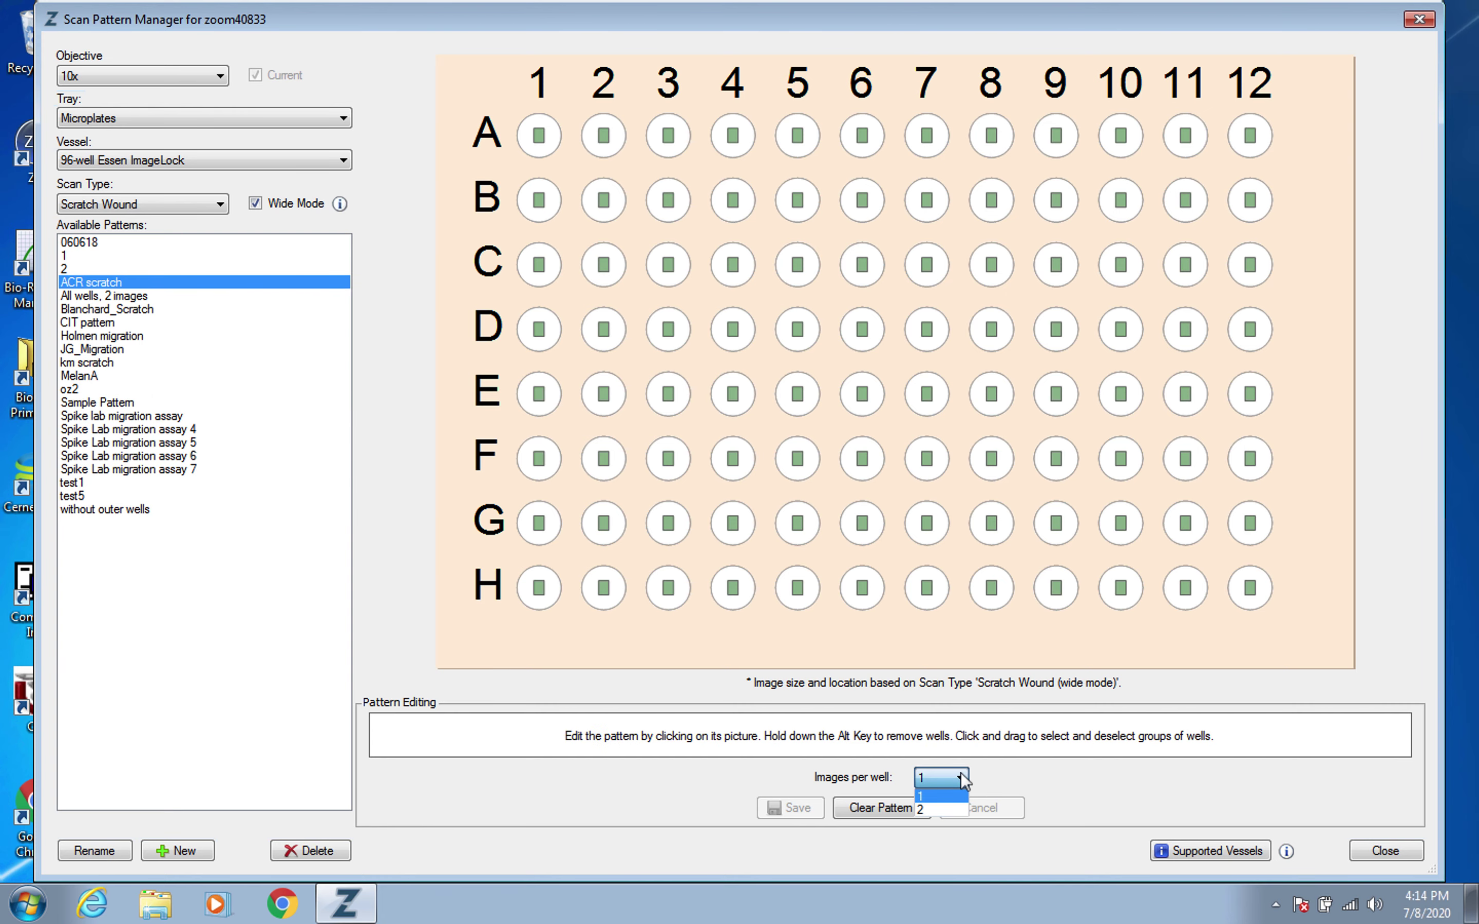
pyautogui.click(944, 808)
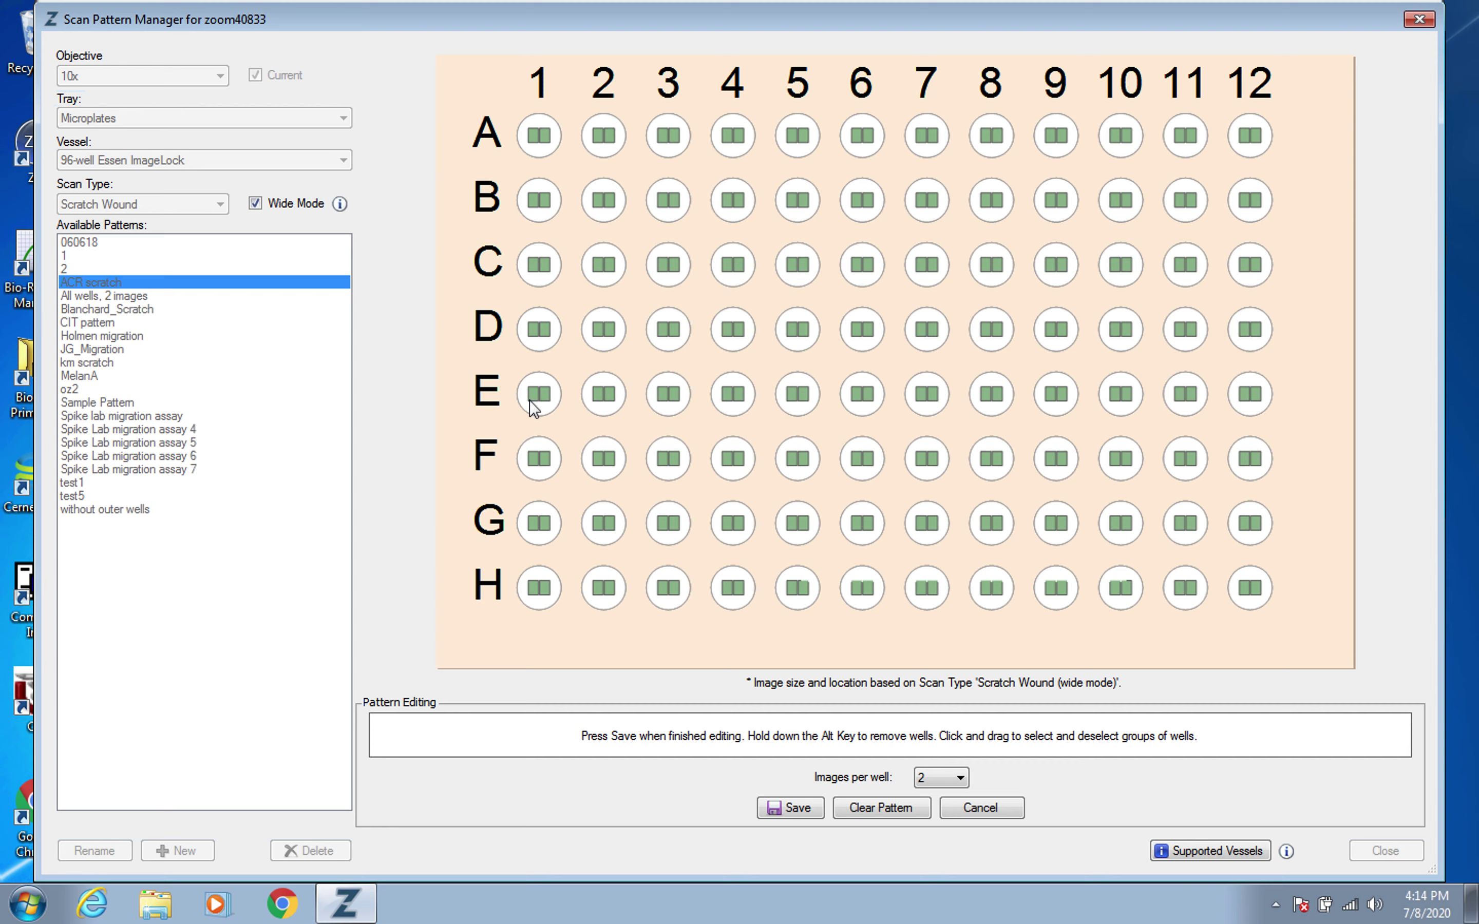
pyautogui.click(929, 780)
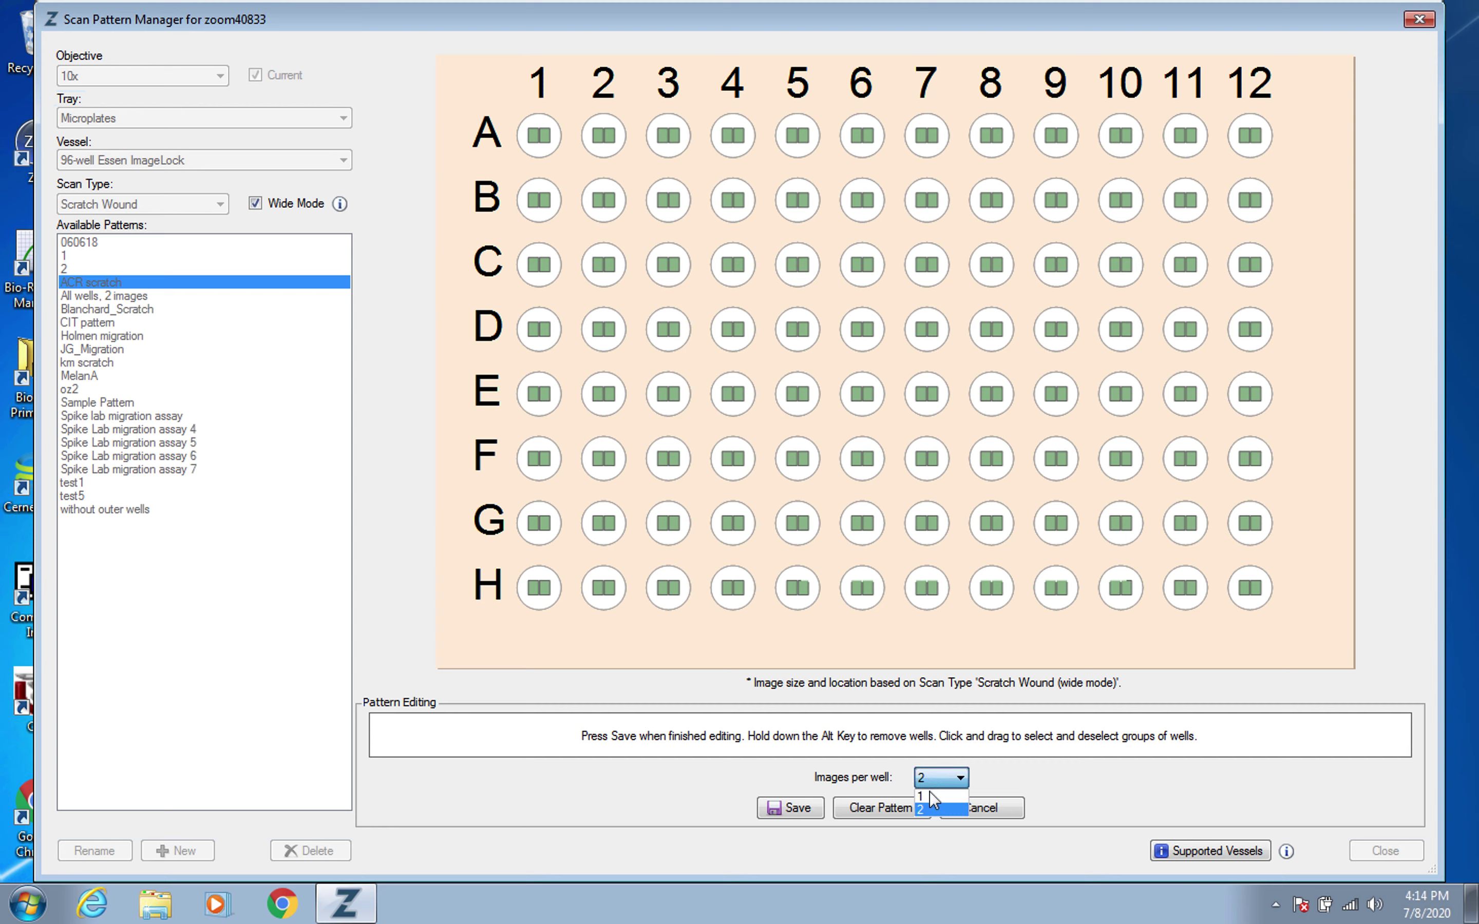
pyautogui.click(932, 797)
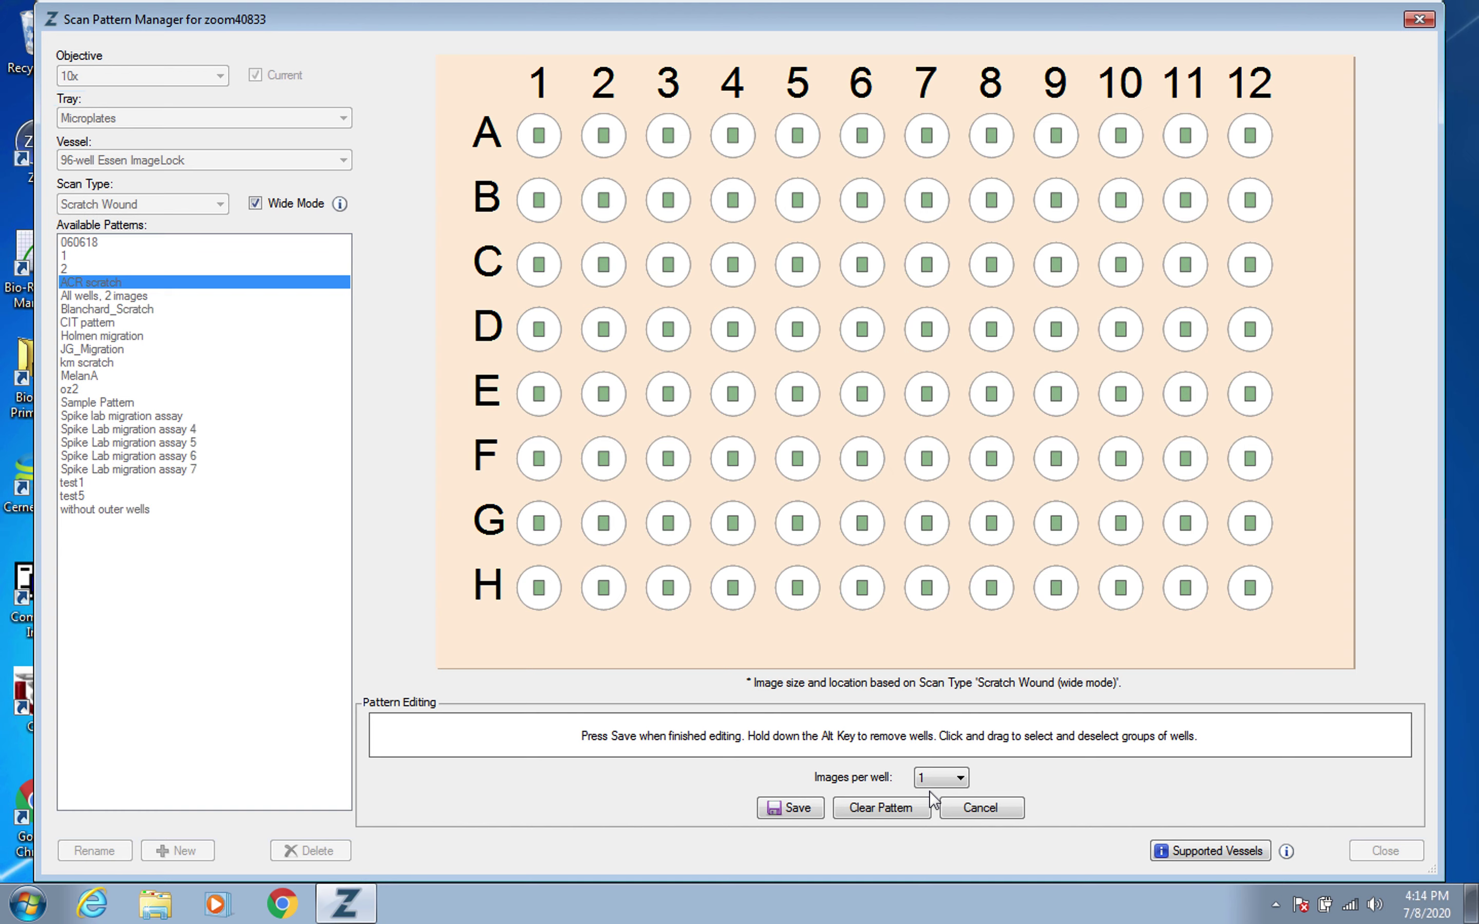
pyautogui.click(993, 810)
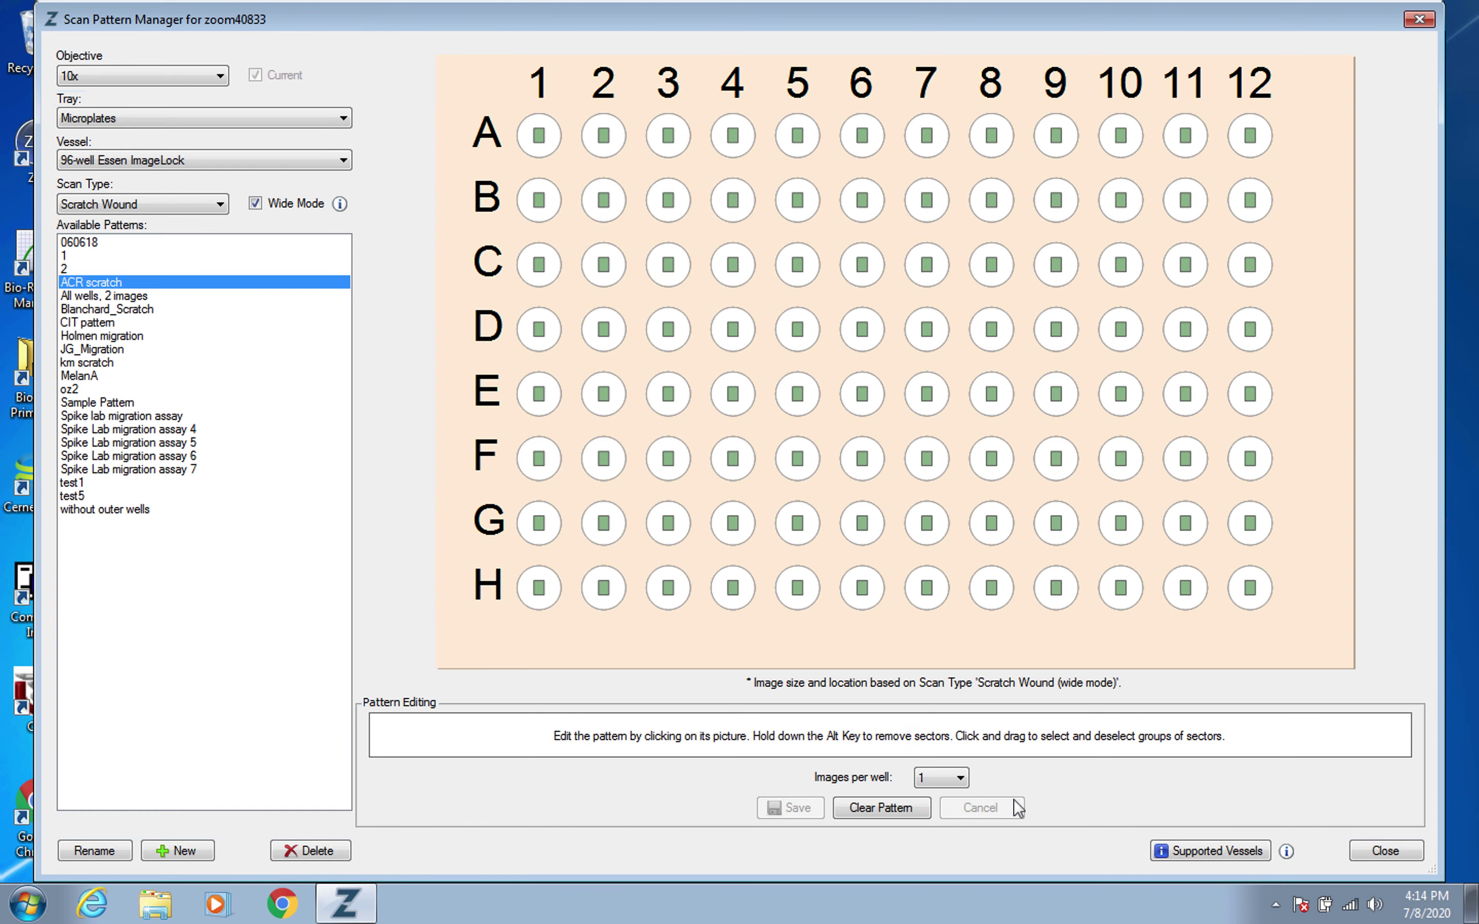
pyautogui.click(1385, 851)
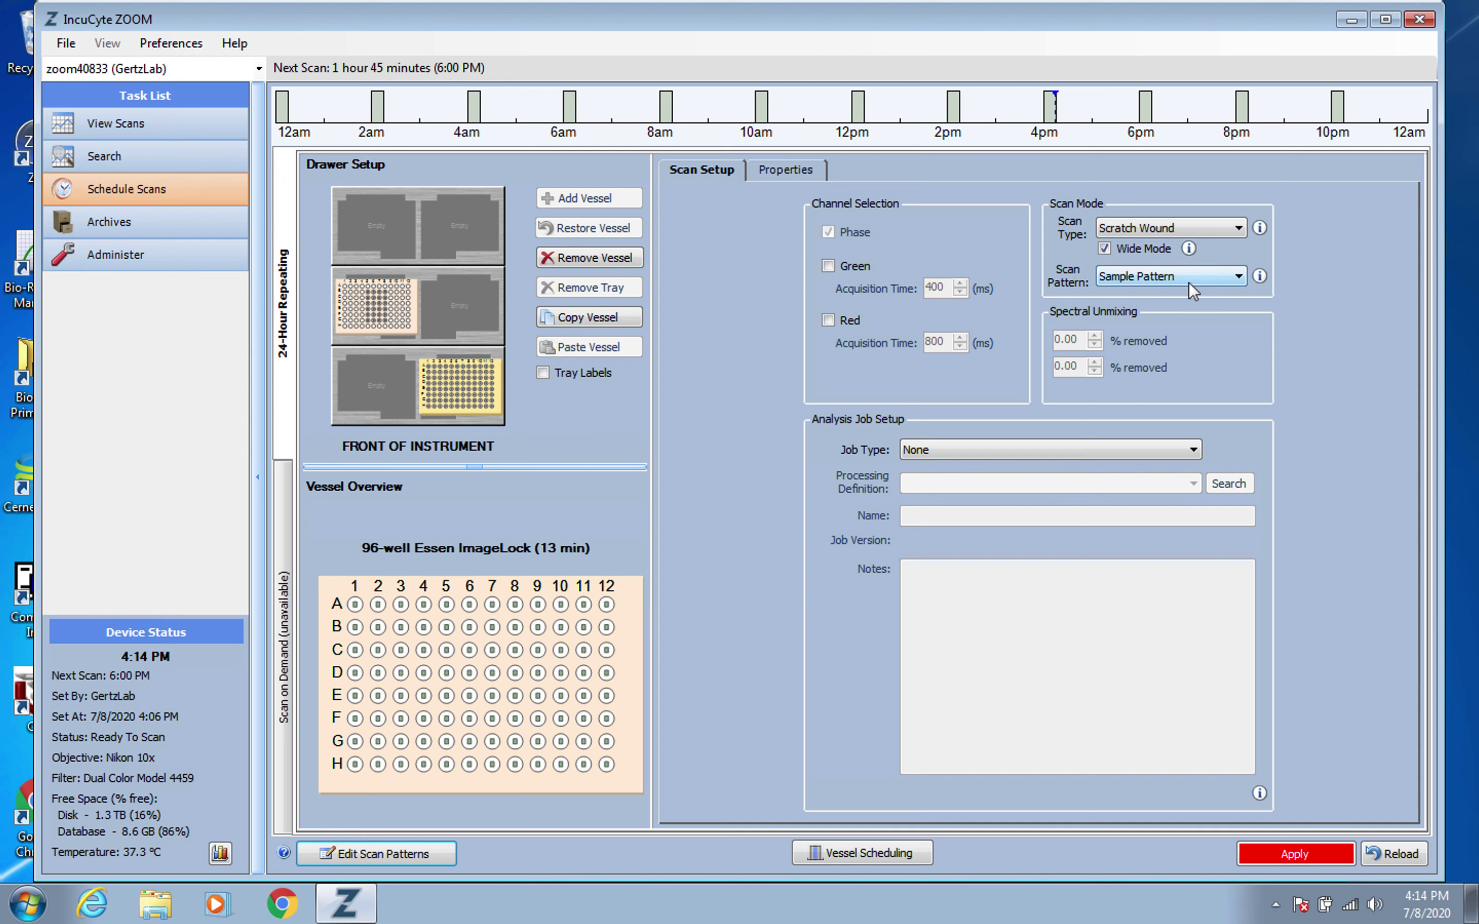
pyautogui.click(776, 169)
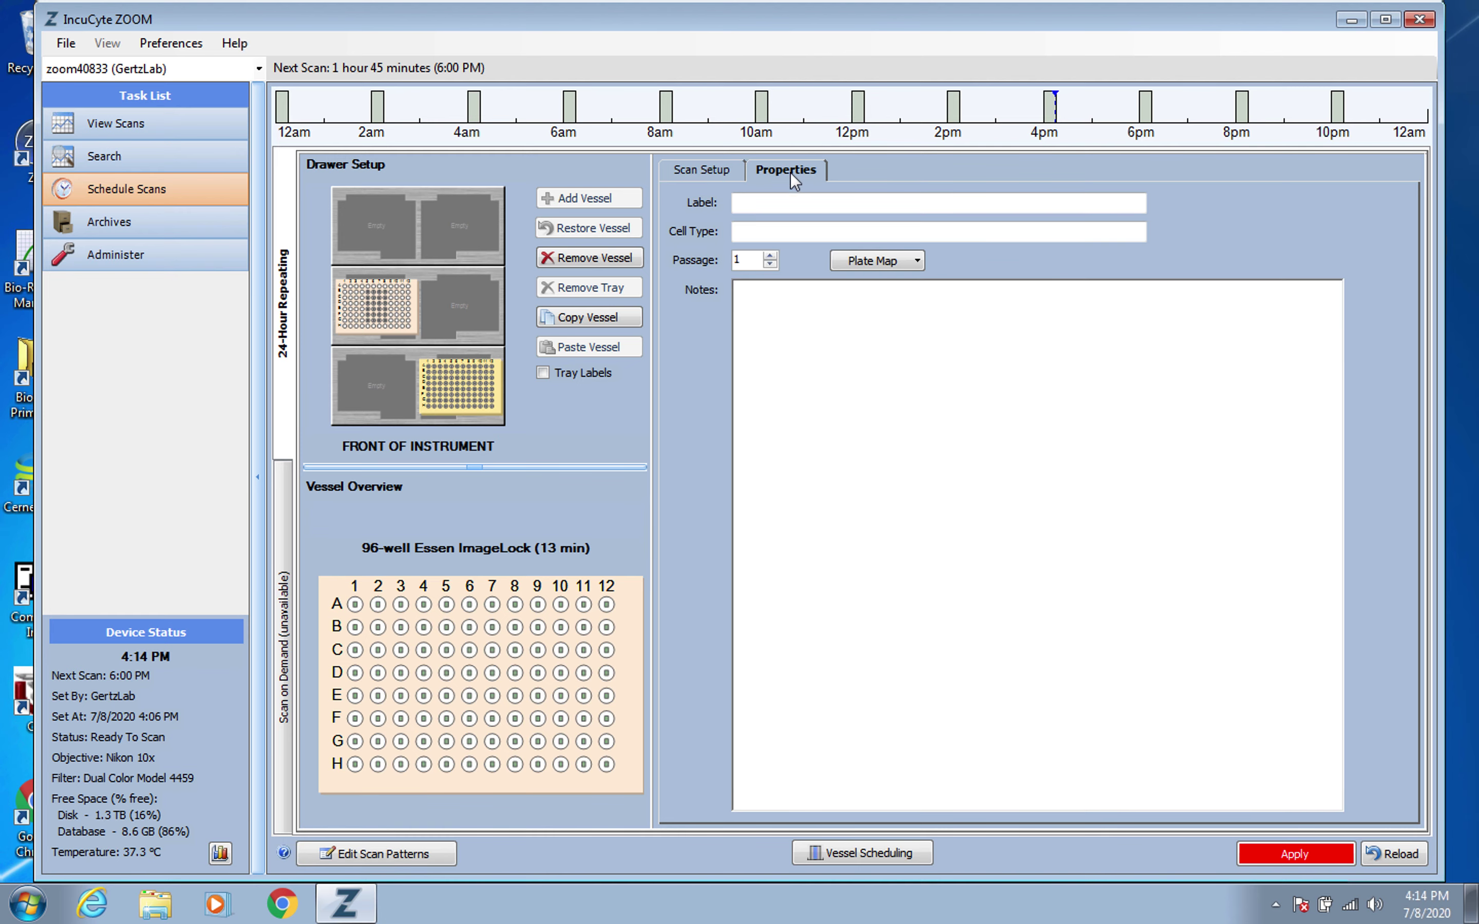
pyautogui.click(779, 200)
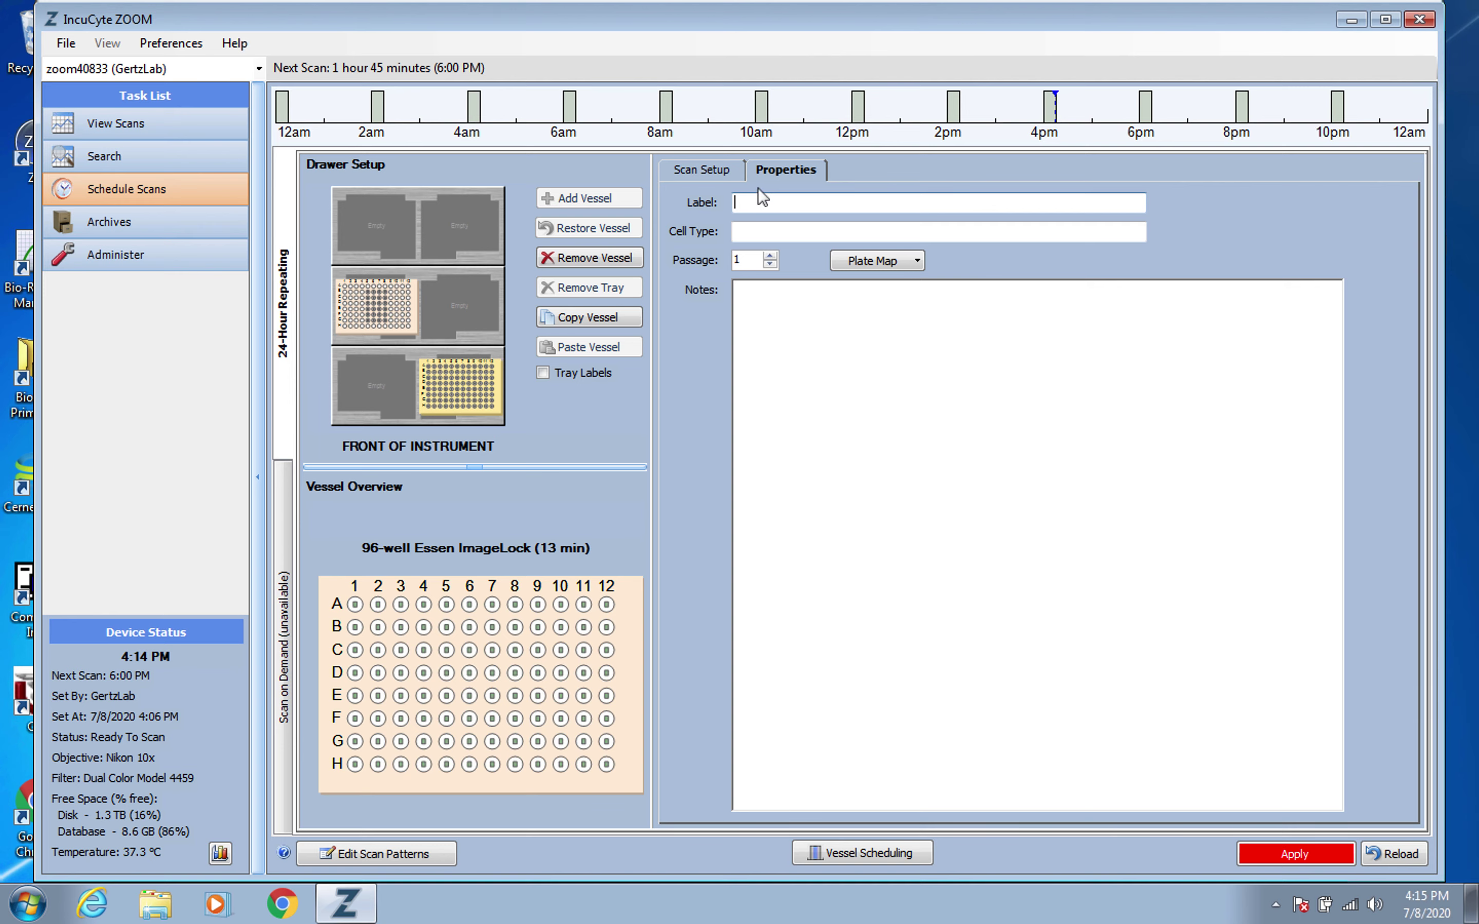
pyautogui.click(695, 170)
pyautogui.click(775, 171)
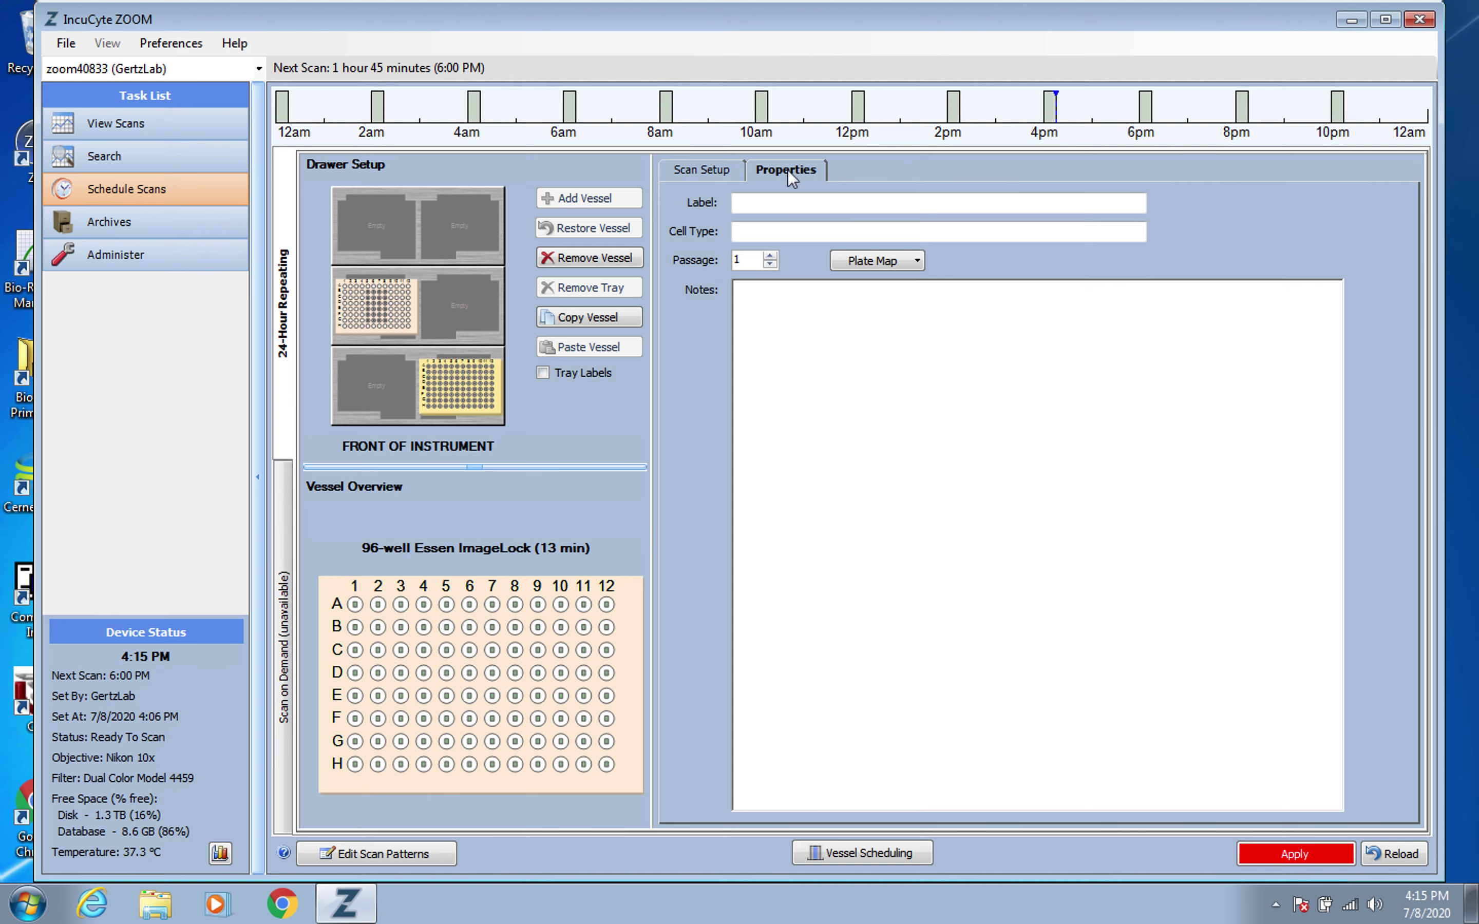
pyautogui.click(765, 201)
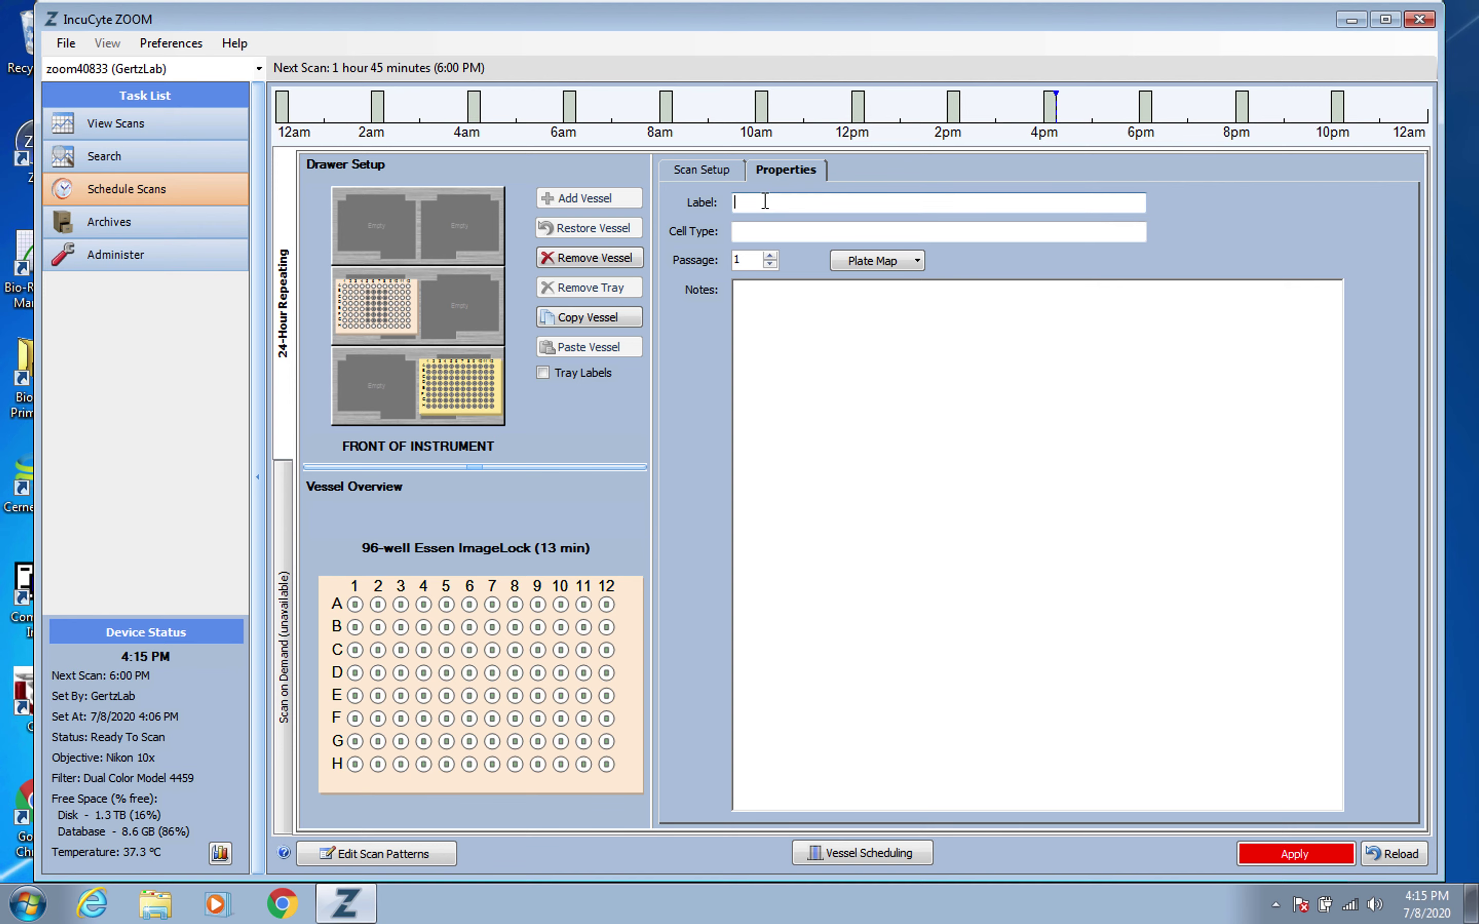
pyautogui.click(709, 173)
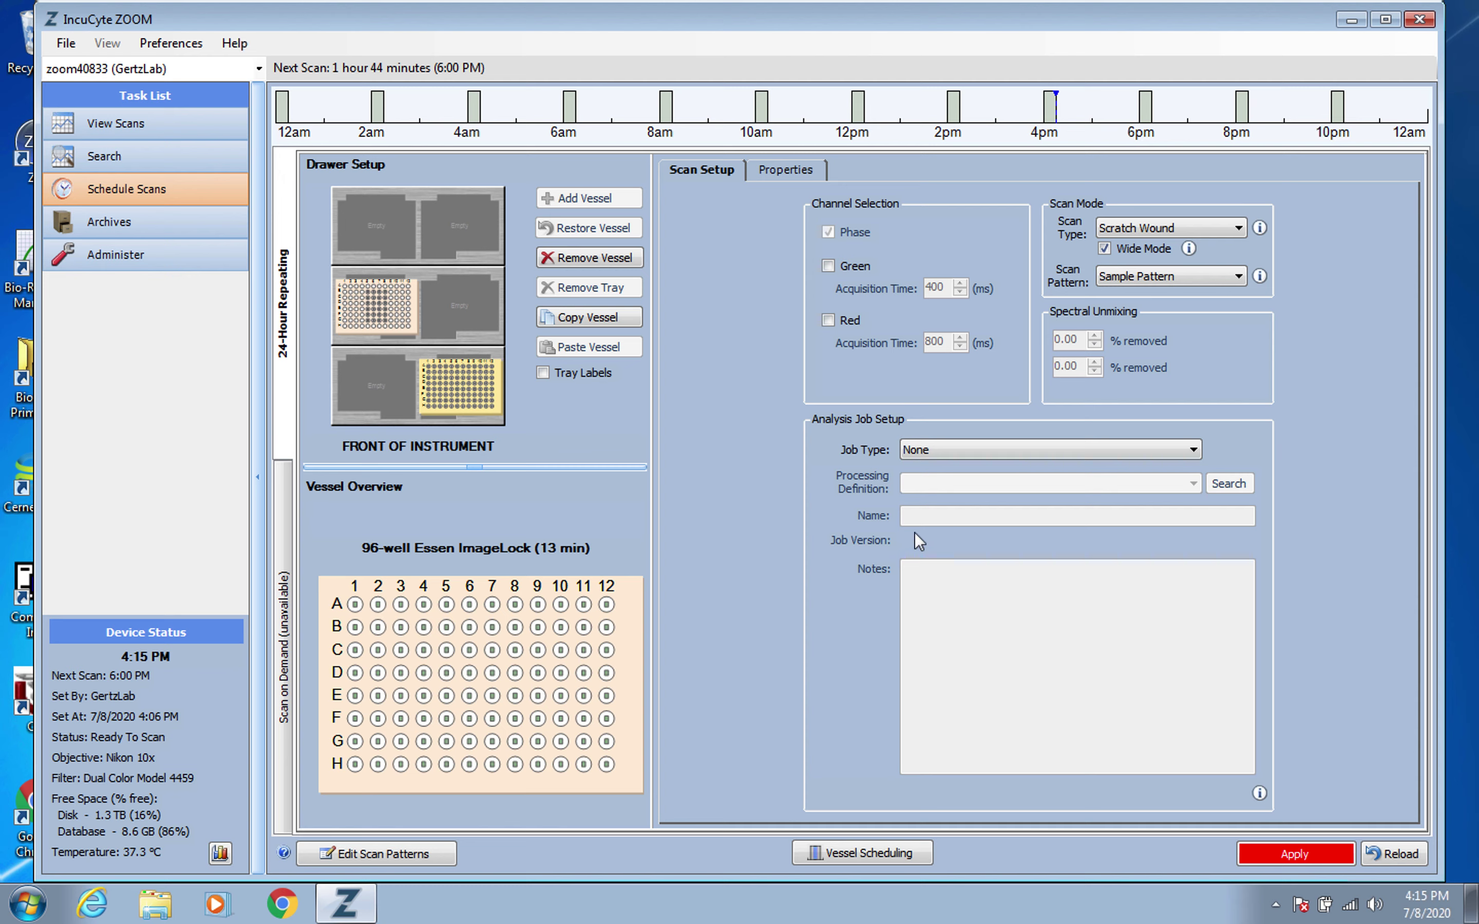
# Try Scratch Wound as the analysis job type, then reset it to None.
pyautogui.click(986, 451)
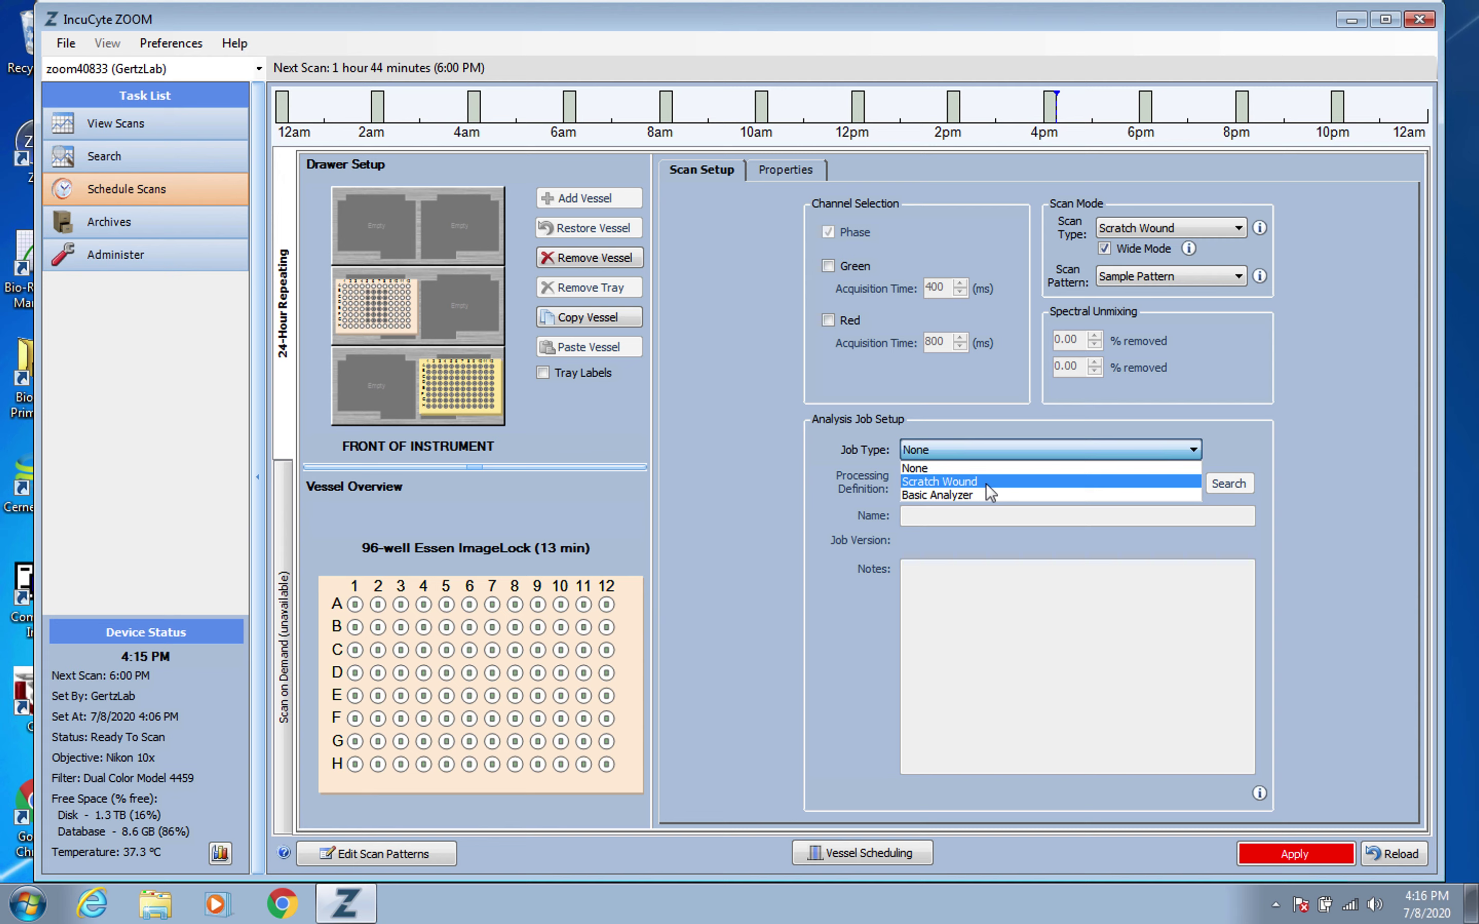
pyautogui.click(986, 482)
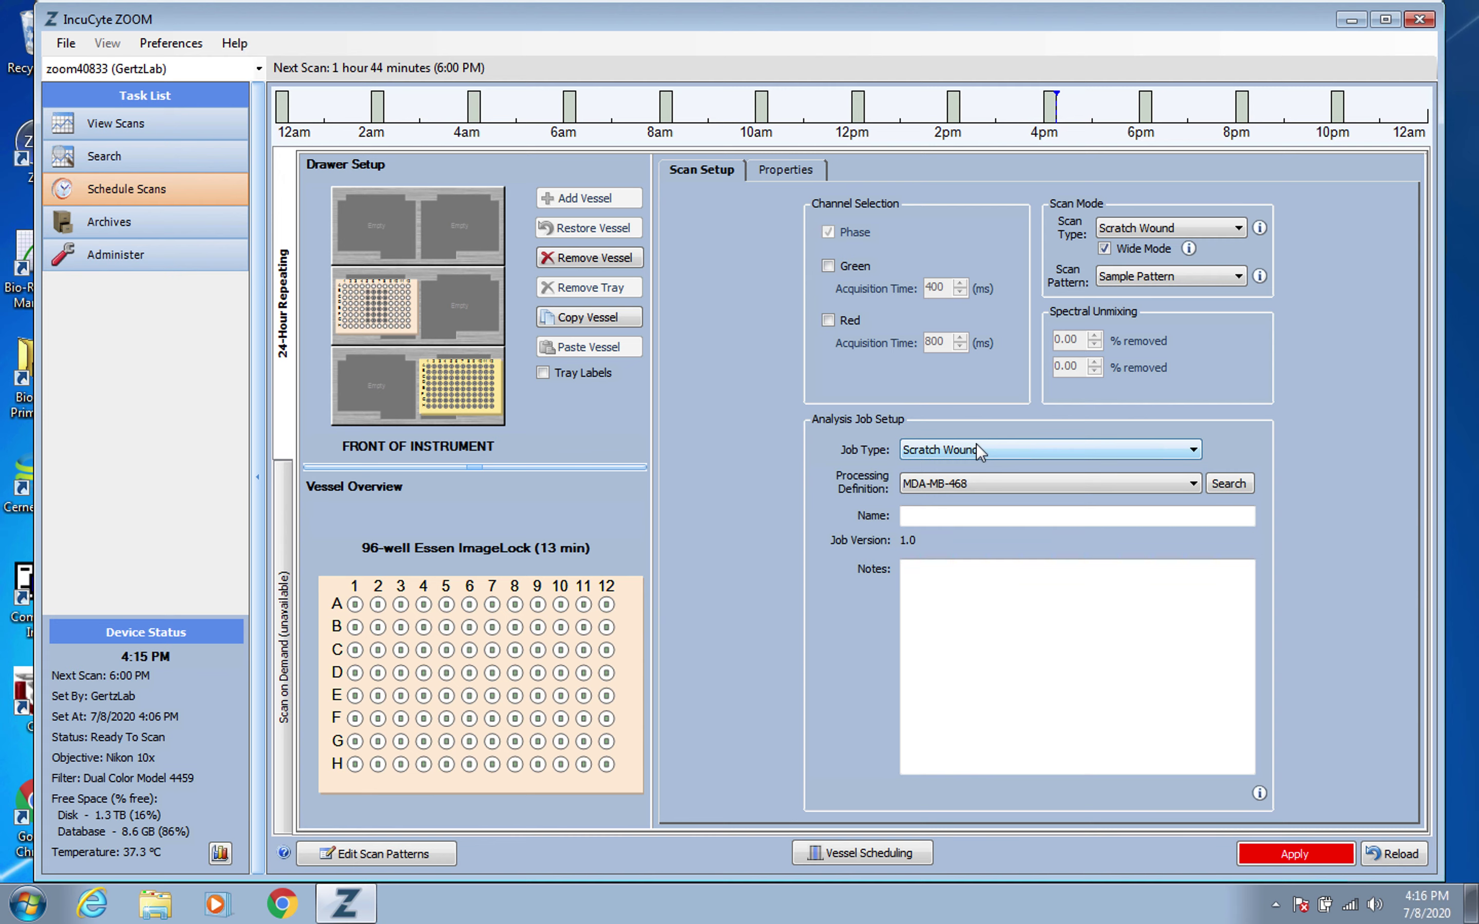
pyautogui.click(983, 480)
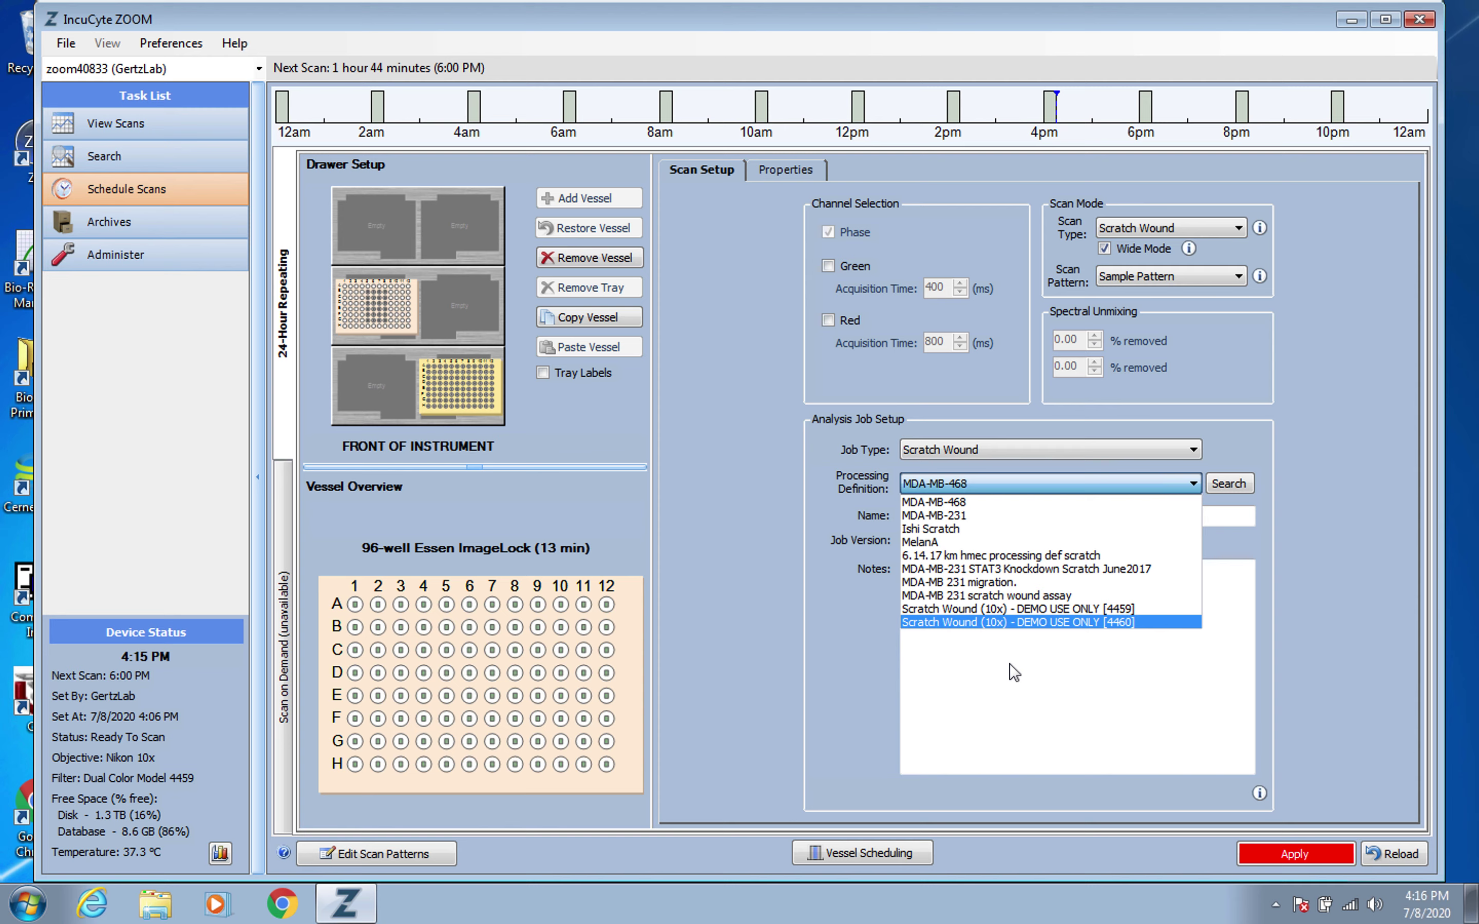
pyautogui.click(980, 483)
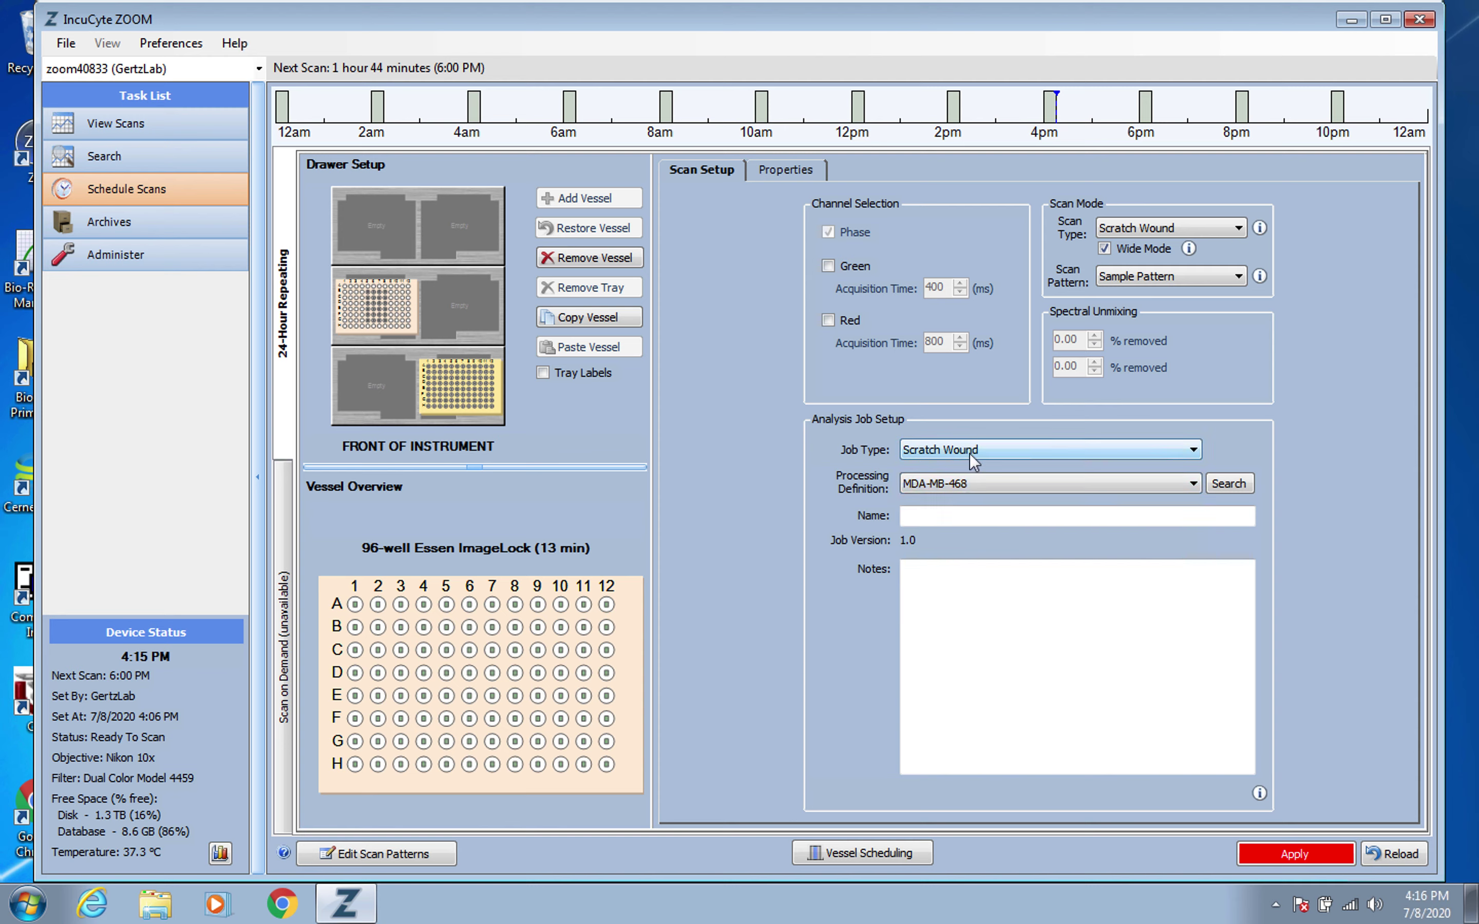
pyautogui.click(965, 449)
pyautogui.click(956, 467)
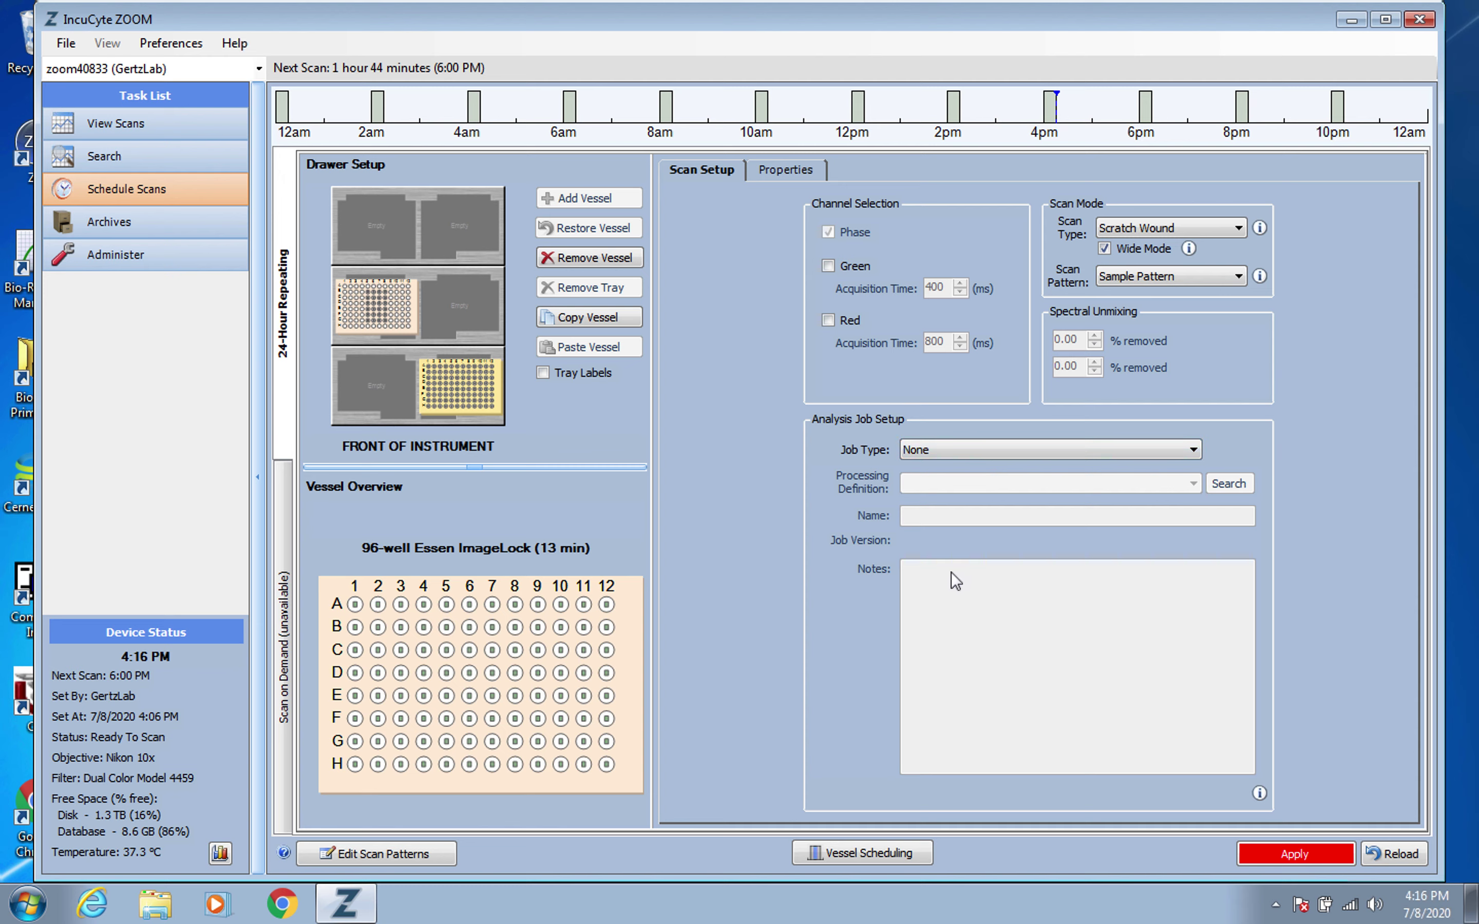
# Choose Scratch Wound as the job type with the Ishi Scratch processing definition.
pyautogui.click(924, 450)
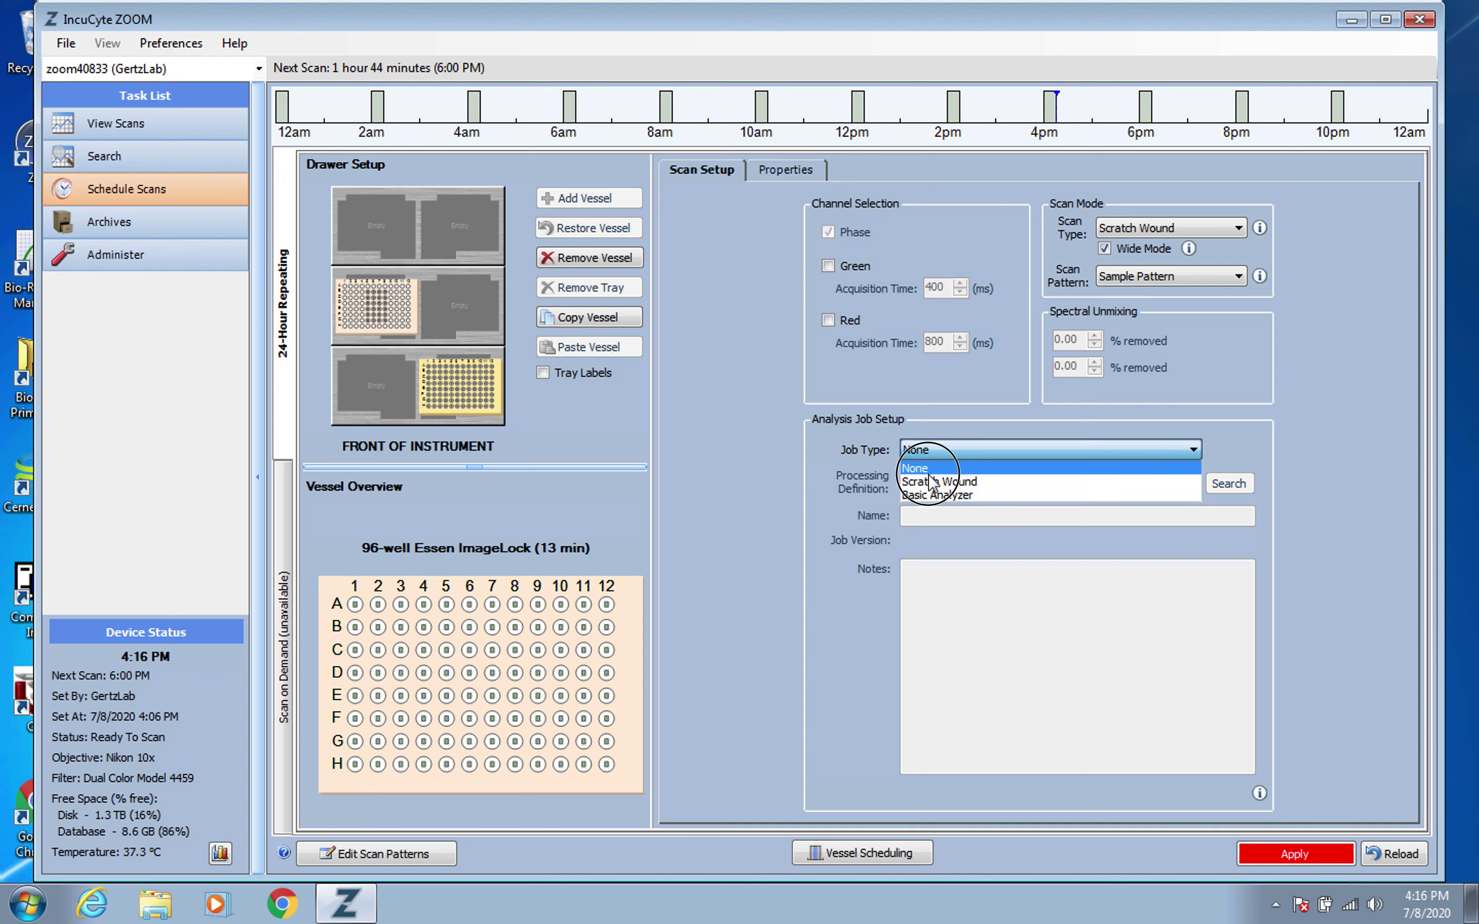
pyautogui.click(929, 471)
pyautogui.click(928, 449)
pyautogui.click(928, 475)
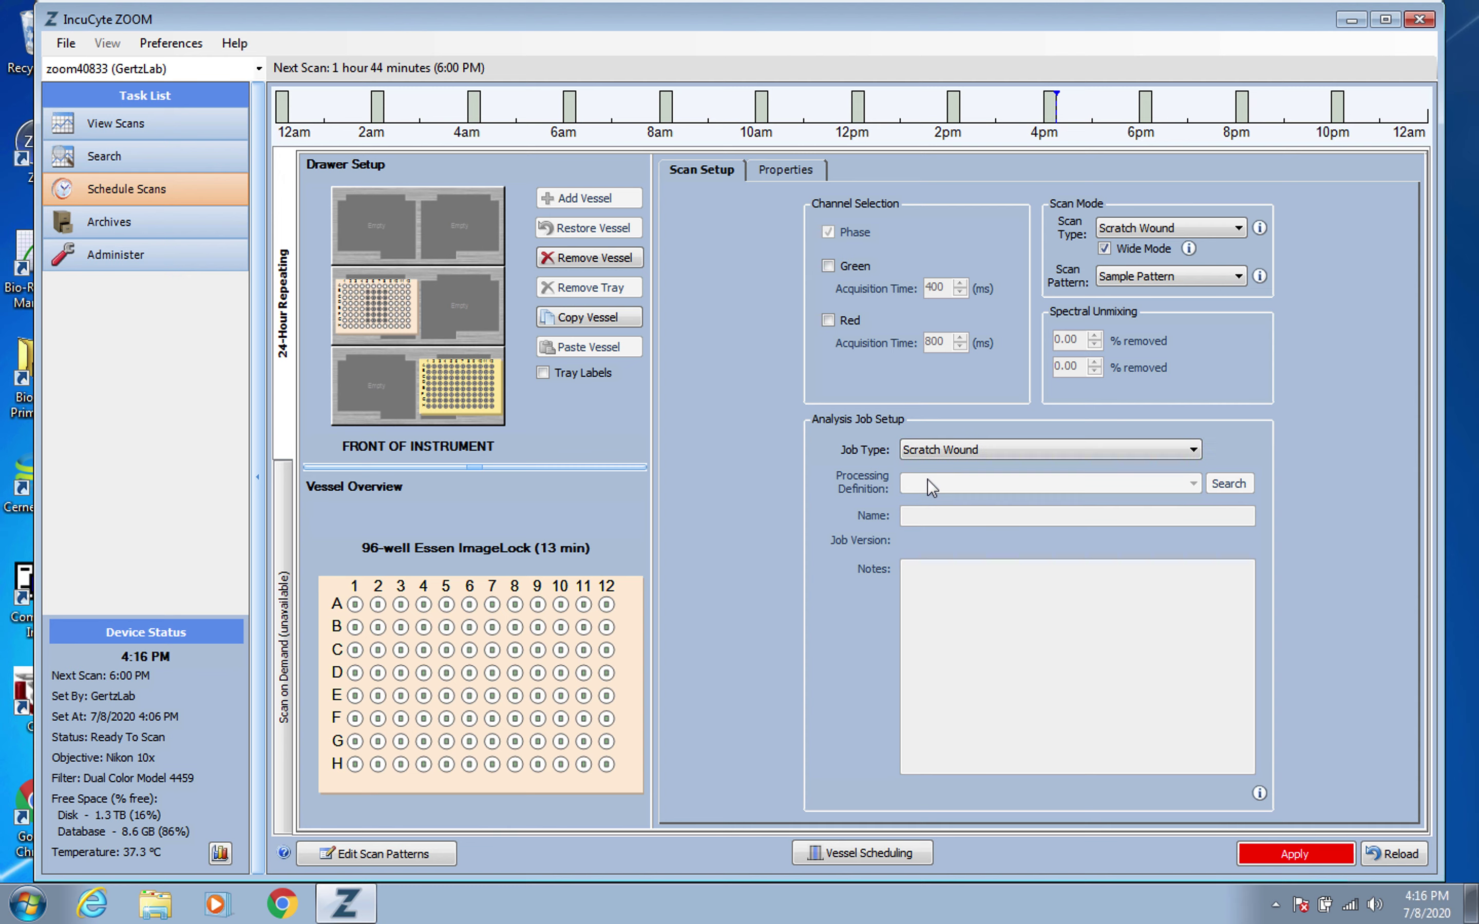
pyautogui.click(928, 484)
pyautogui.click(927, 482)
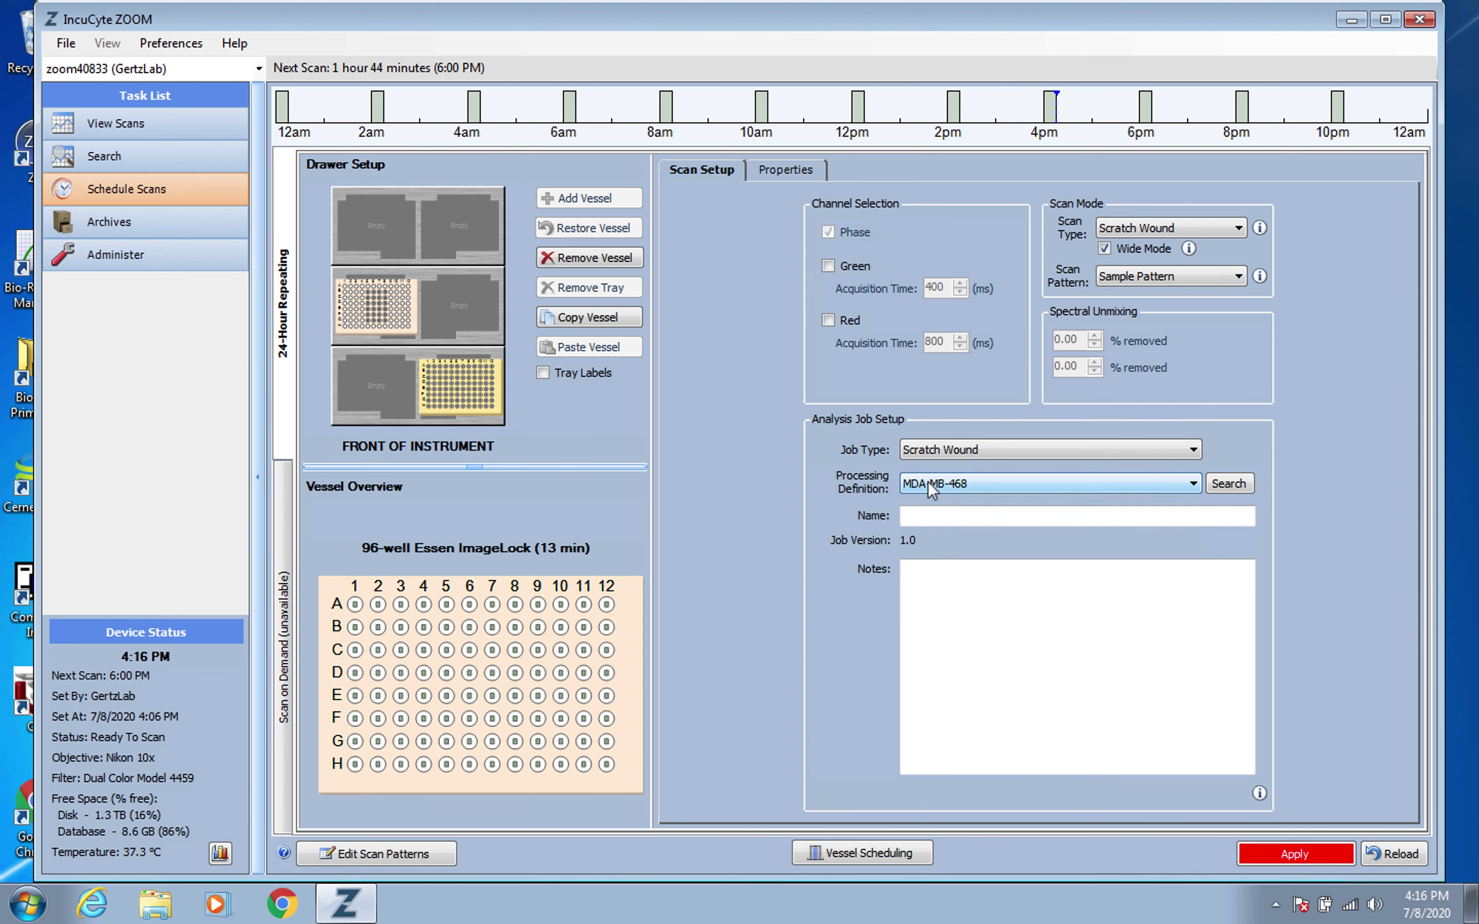
pyautogui.click(928, 482)
pyautogui.click(929, 530)
pyautogui.click(941, 515)
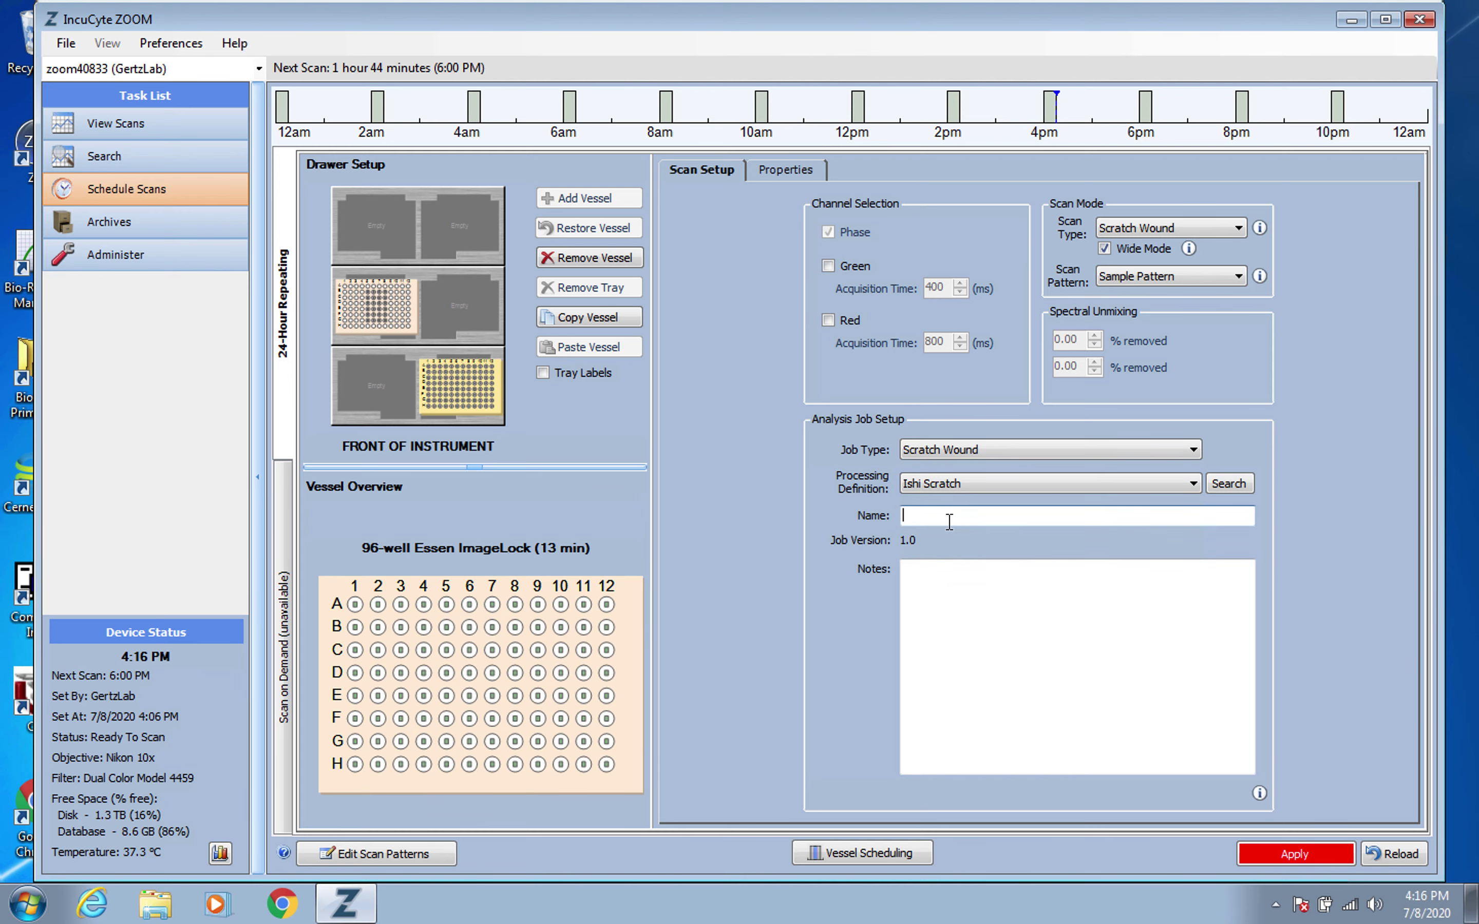
pyautogui.click(765, 166)
pyautogui.click(704, 164)
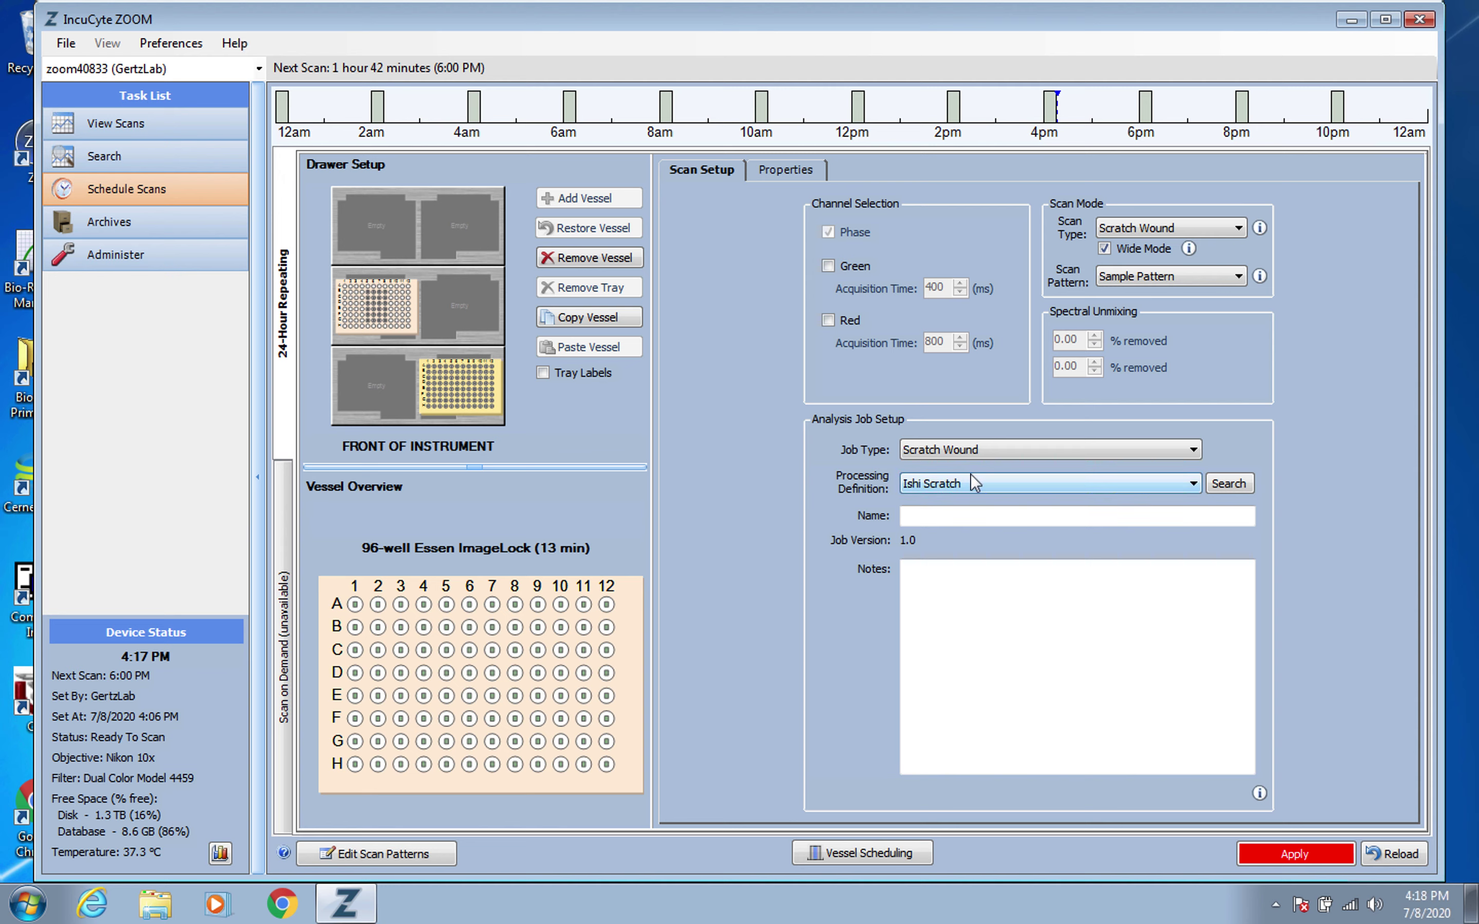
pyautogui.click(932, 516)
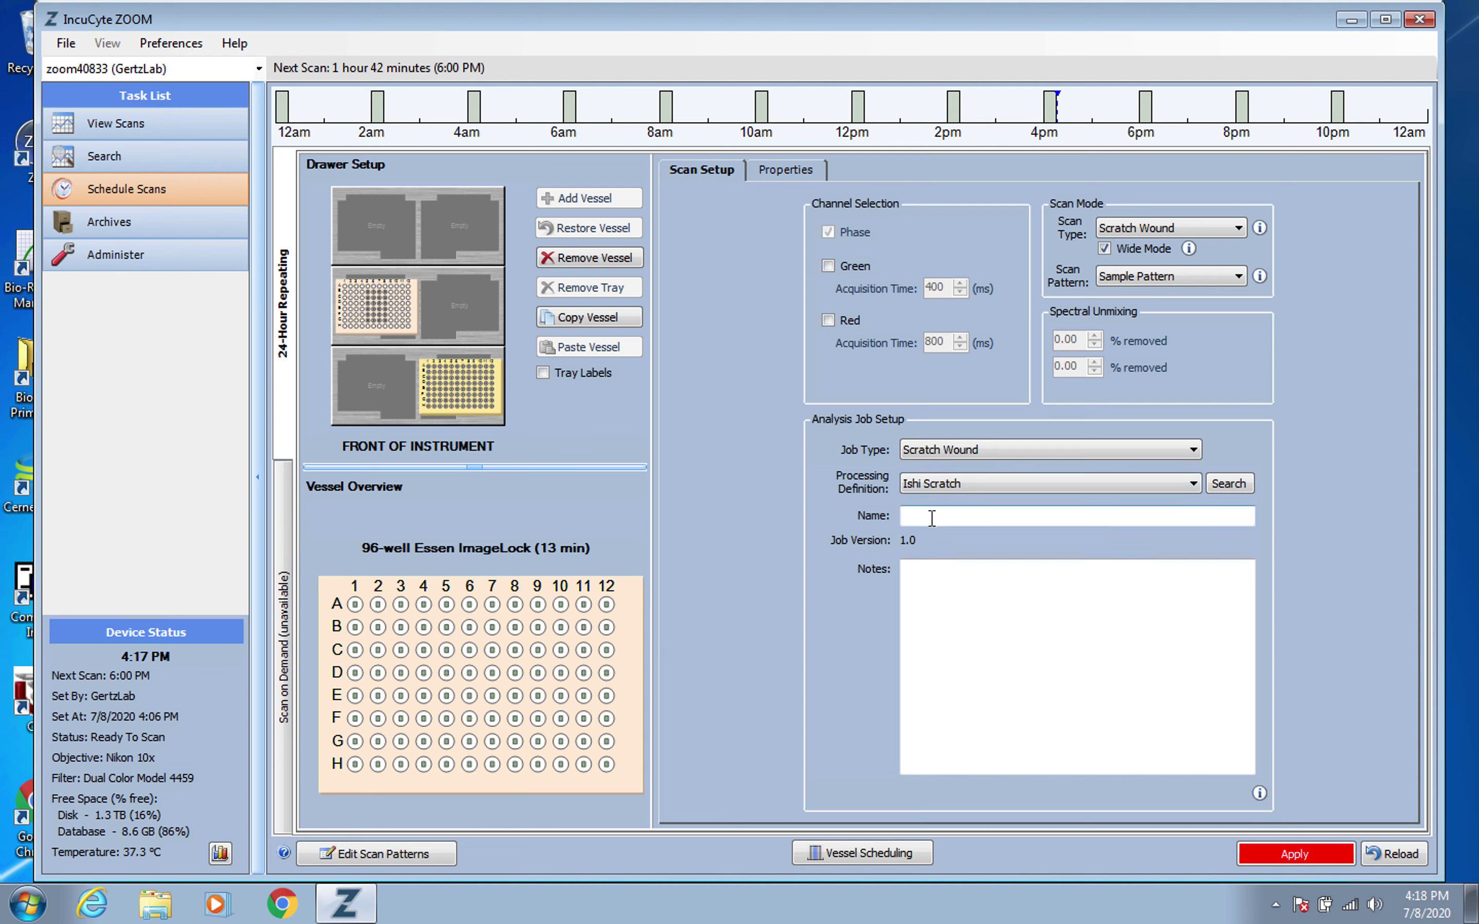